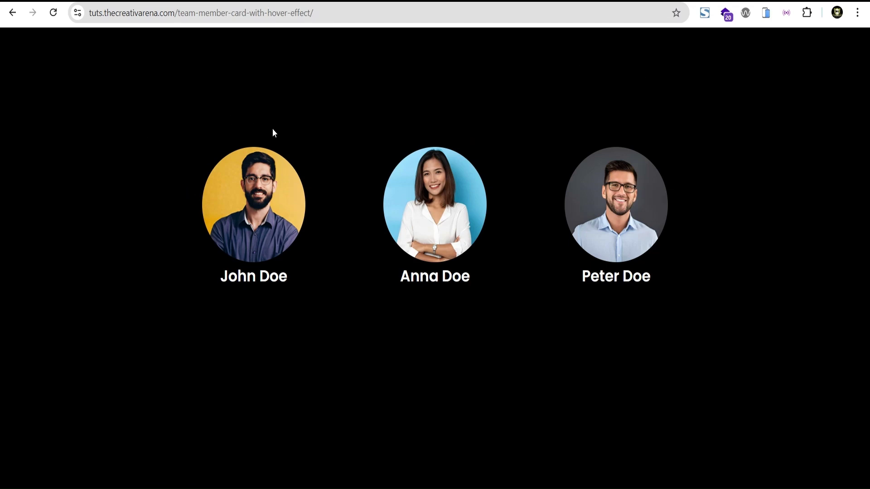
Preview each team member's card on the live page, revealing the bio and social icons
mouse_move(258, 191)
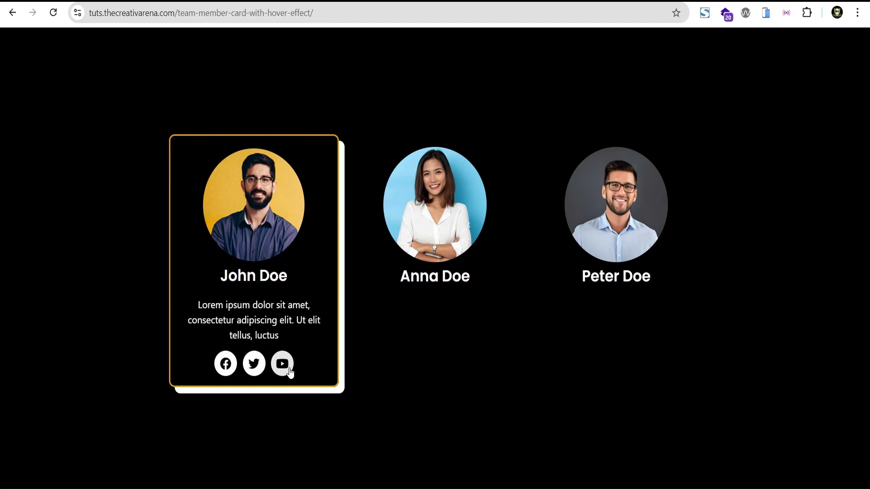
mouse_move(446, 151)
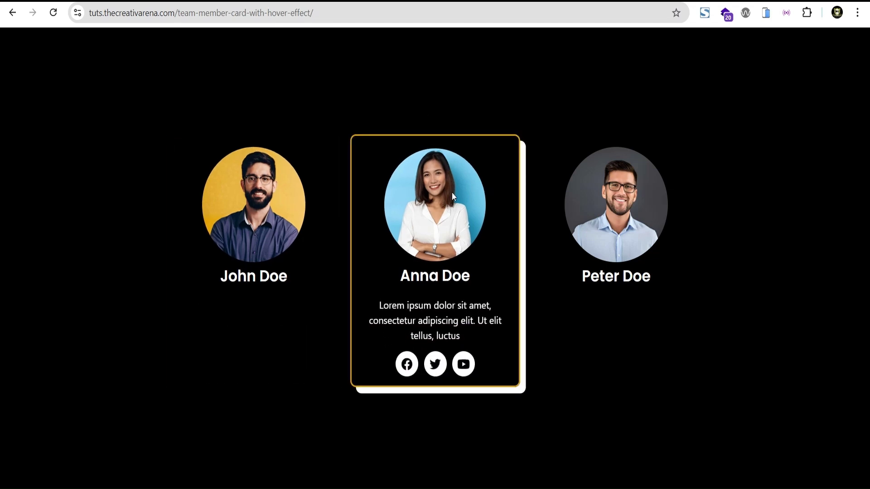
mouse_move(580, 172)
mouse_move(272, 291)
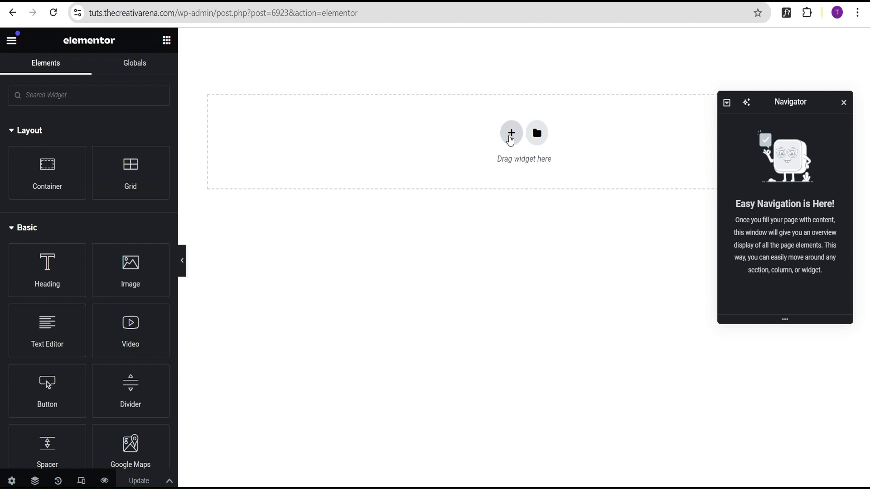
Add a one-row Flexbox container to the page
click(511, 138)
click(491, 186)
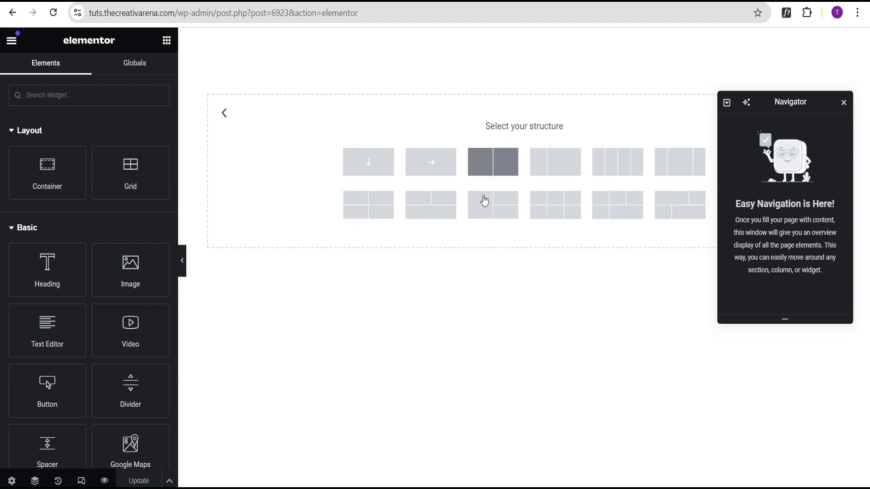
click(436, 168)
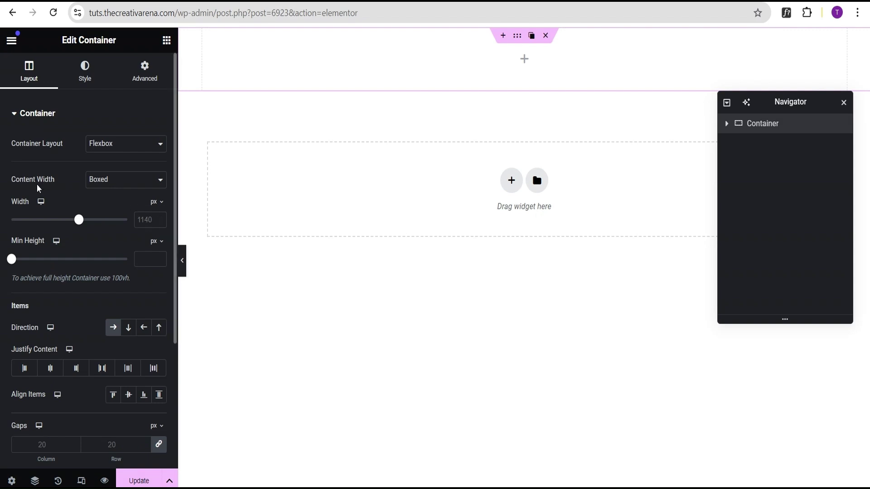
Set the container to Full Width, 100 vh minimum height, with content centred both ways
click(109, 181)
click(110, 211)
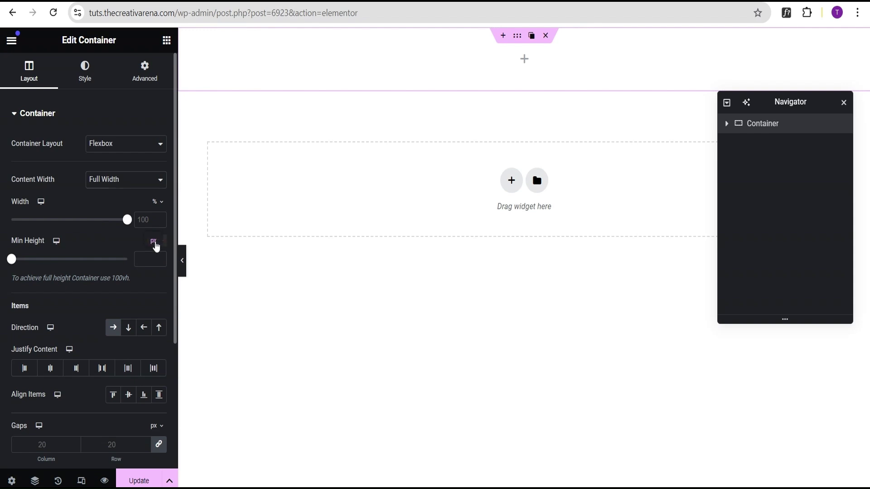
click(154, 241)
click(154, 297)
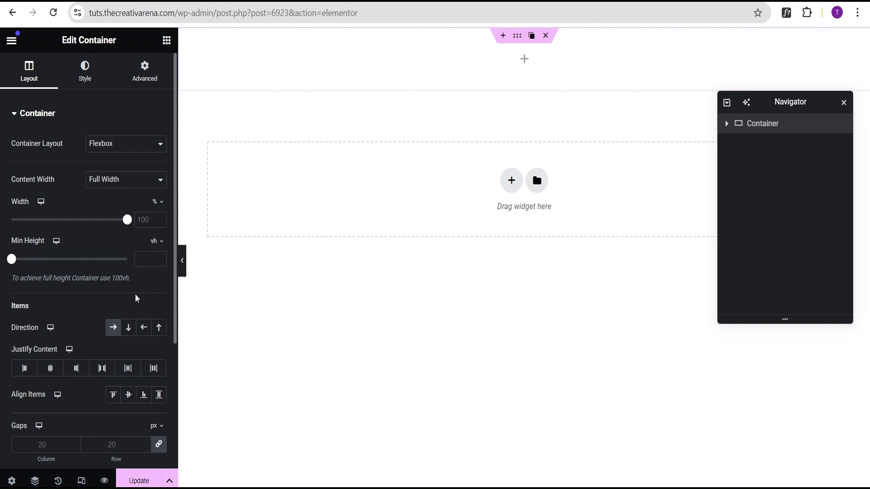
drag(12, 260, 149, 280)
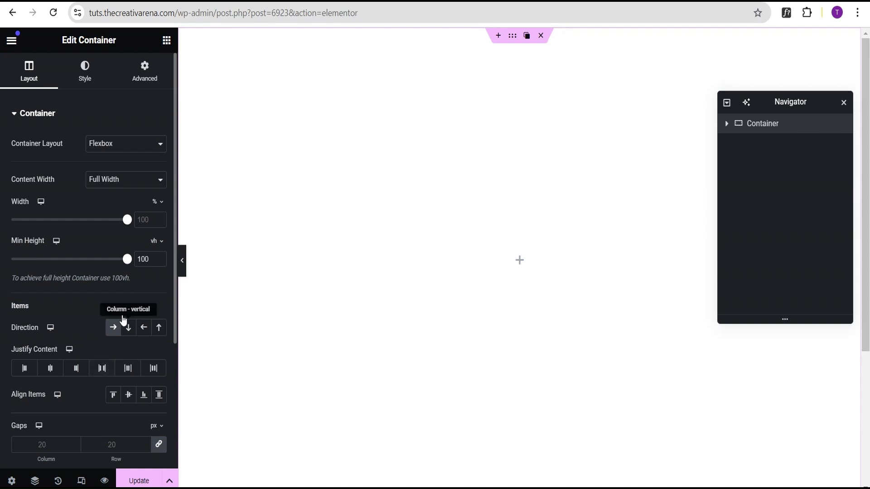
click(51, 368)
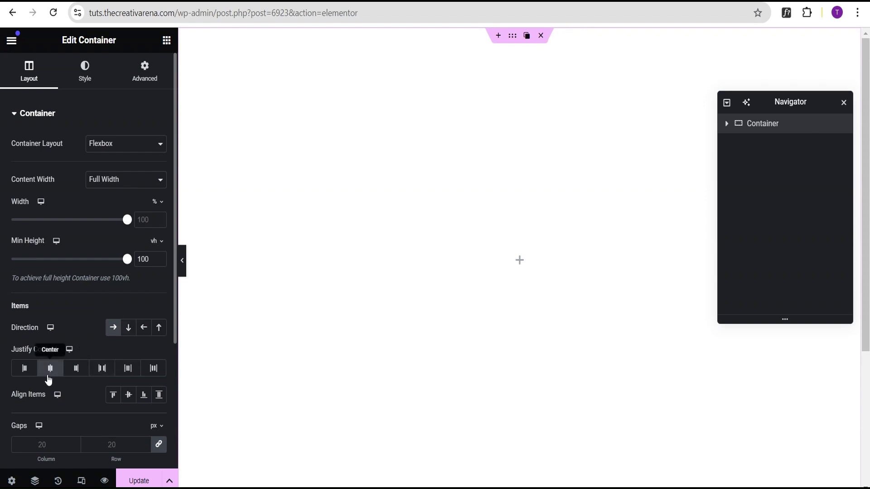
click(129, 397)
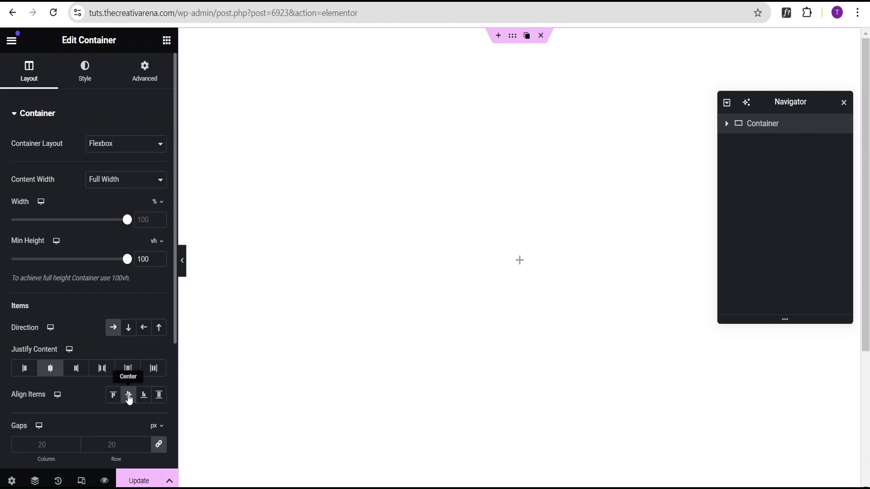
Give the container a classic #000000 black background and nest a new inner container inside it
click(88, 82)
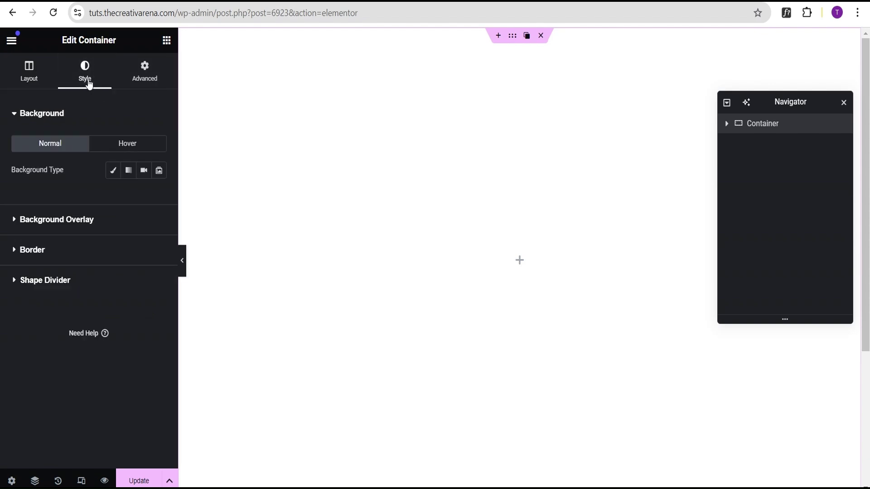
click(113, 171)
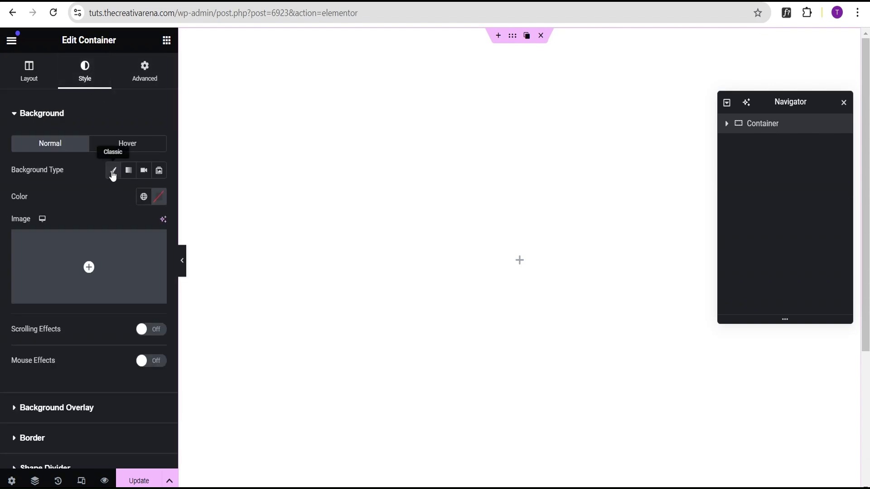
click(156, 199)
drag(155, 295, 159, 342)
click(81, 186)
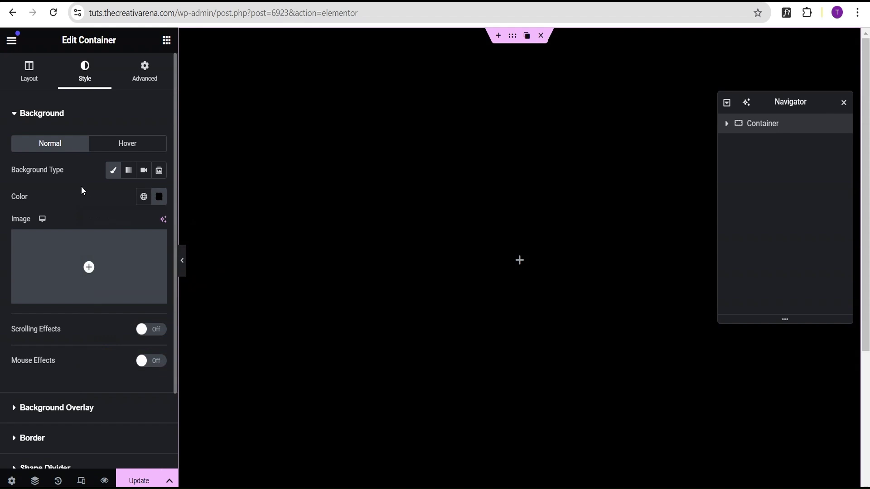
click(519, 260)
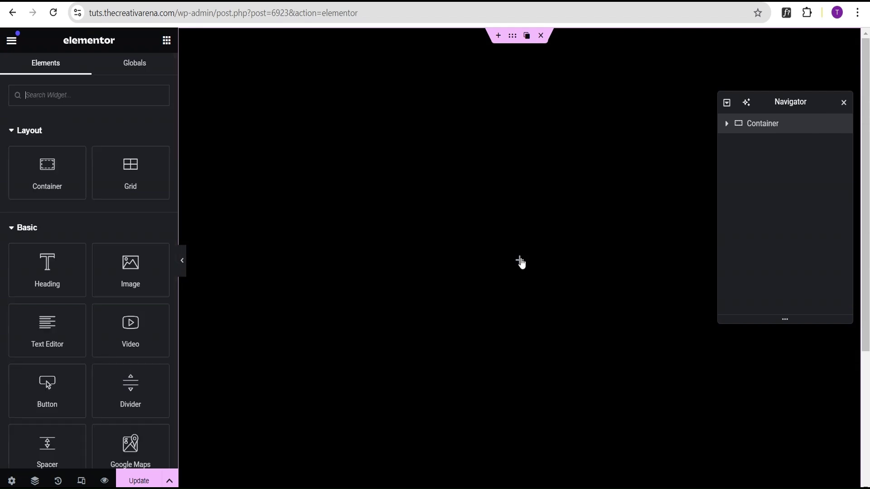
drag(52, 181, 508, 281)
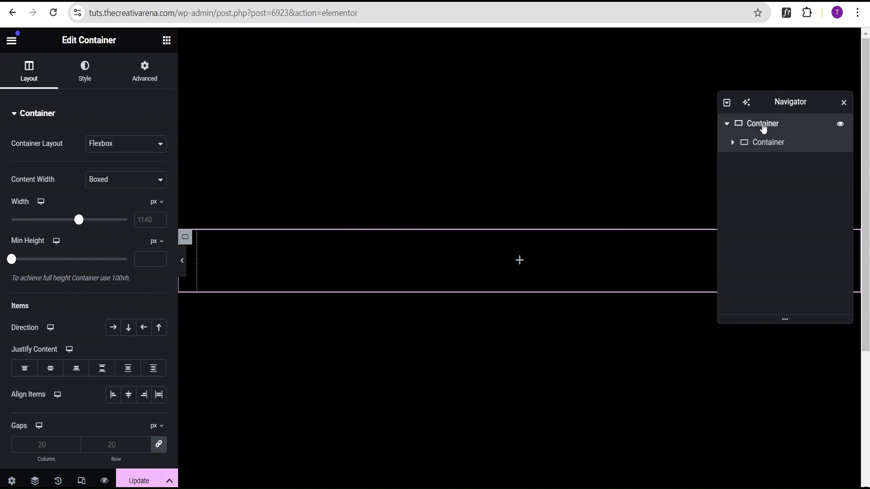
Rename the outer container 'Parent' and the inner one 'Card' in the Navigator
click(763, 128)
double_click(764, 129)
text(Parent)
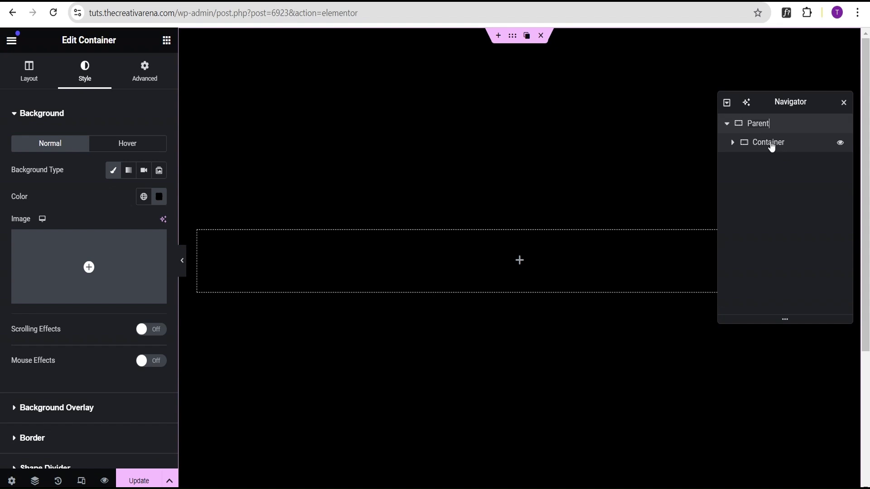
double_click(770, 144)
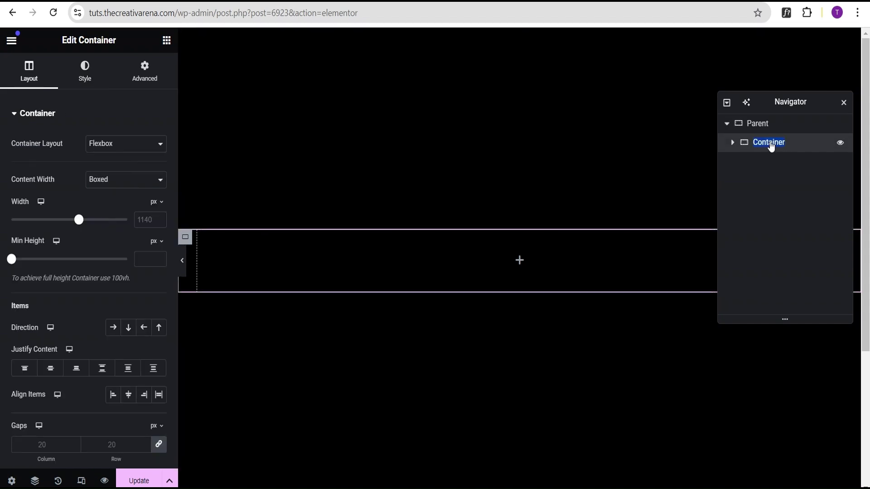
text(Card)
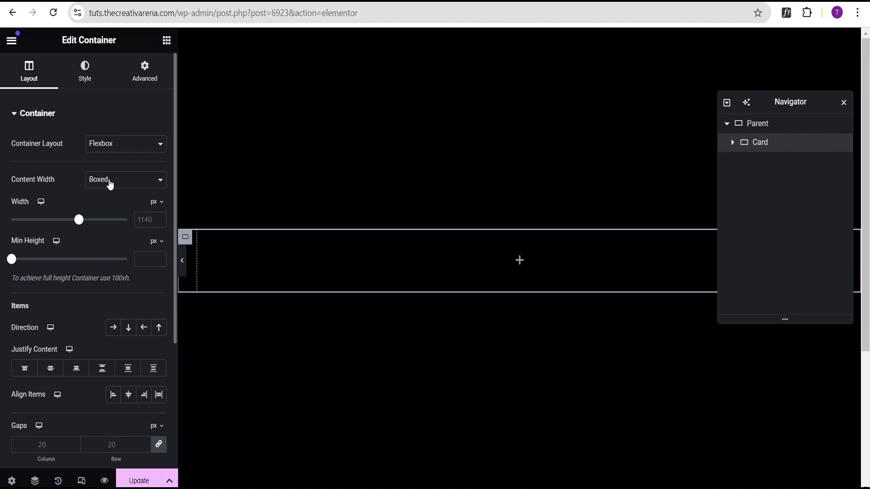
Make the Card full-width content, 300 px wide with a 400 px minimum height
click(104, 181)
click(110, 195)
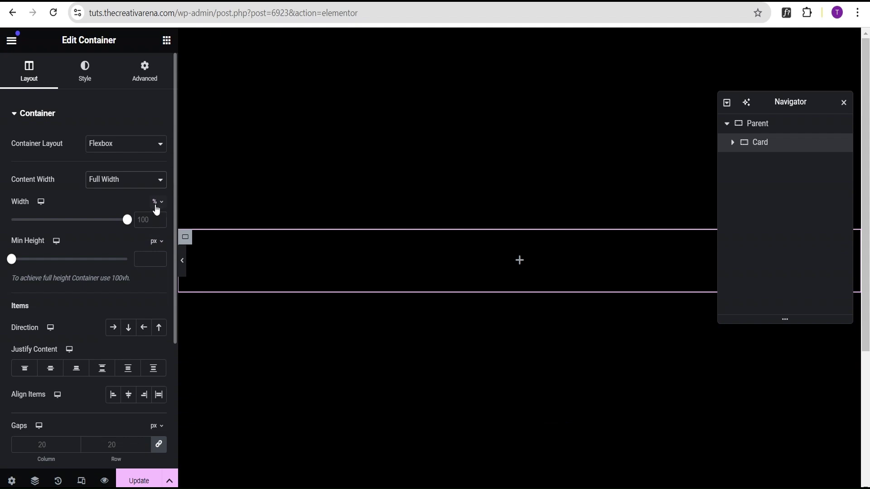
click(157, 202)
click(155, 202)
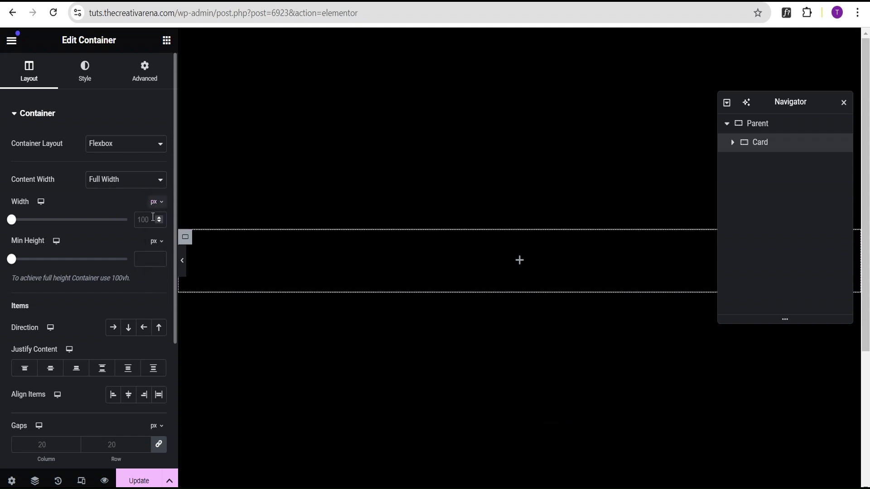
click(148, 221)
text(300)
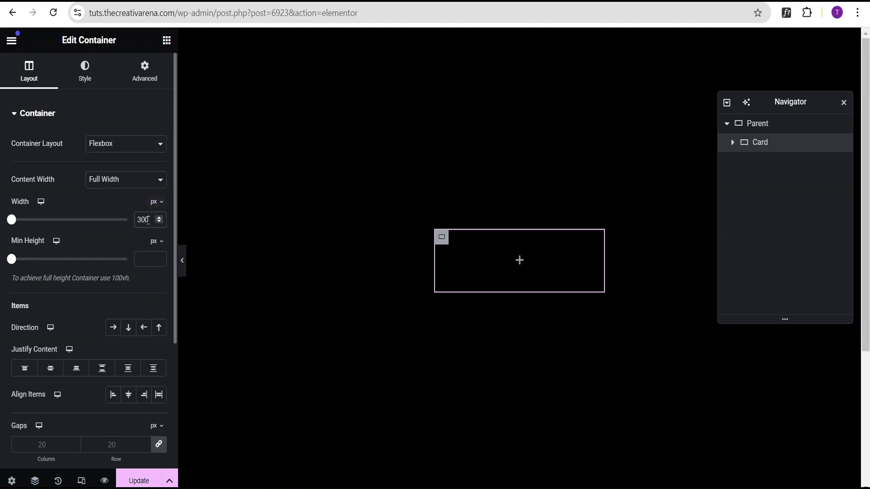
click(145, 257)
text(400)
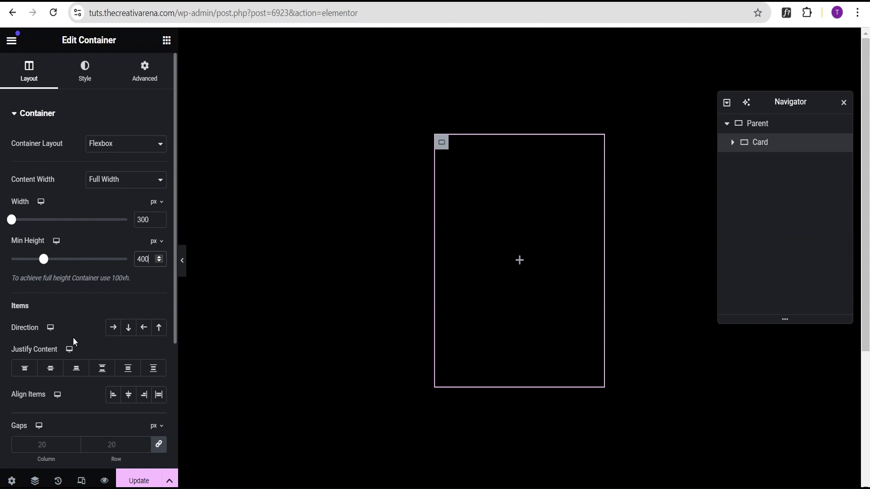
Stack the Card's contents vertically with a 10 px gap between items
click(73, 369)
scroll(70, 379, down, 2)
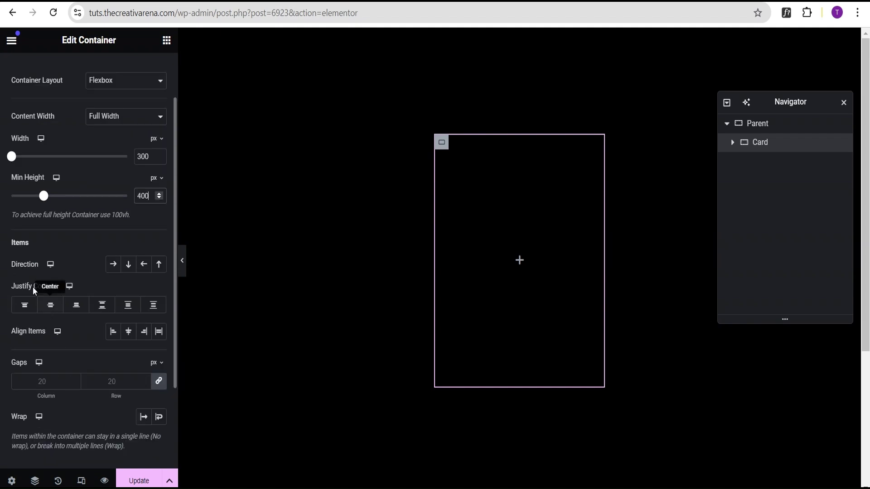
click(127, 270)
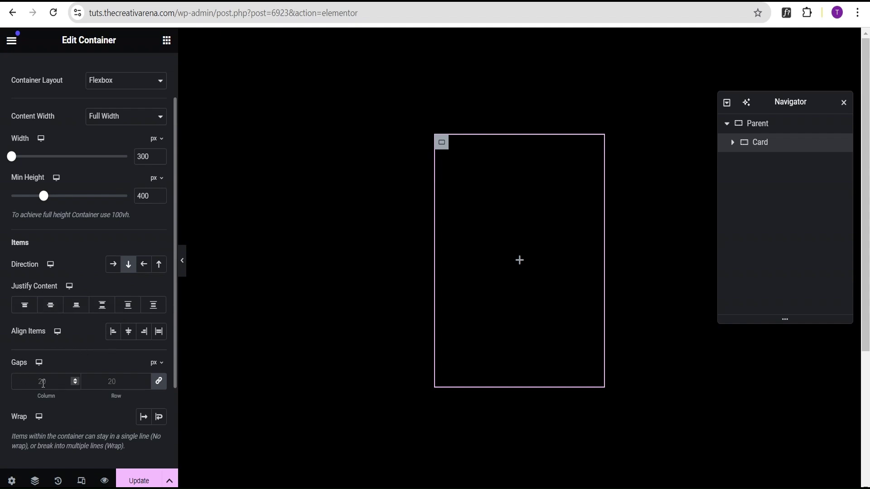
click(43, 383)
text(10)
Give the Card 20 px padding on all sides in its Advanced settings
scroll(100, 164, up, 2)
click(145, 80)
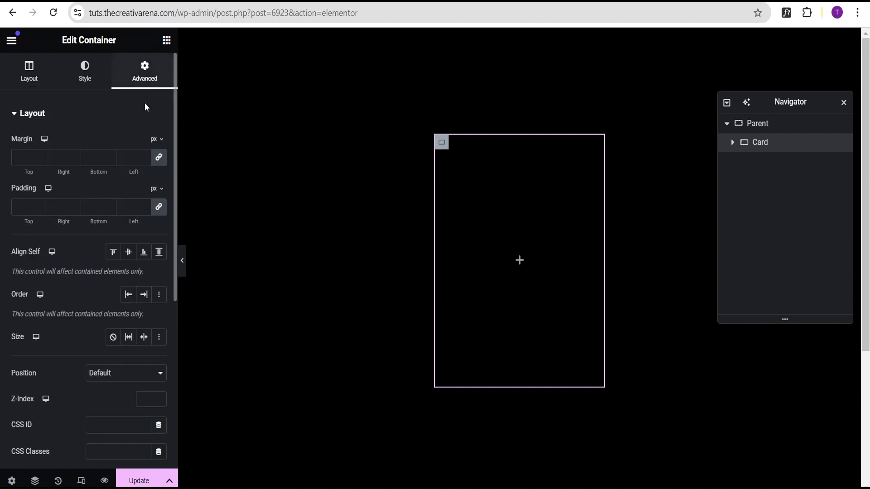
click(21, 212)
text(20)
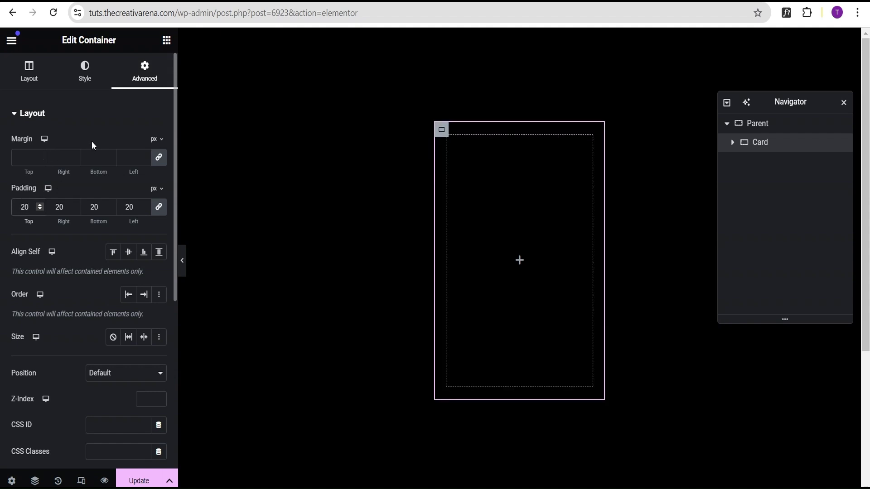
Add an Image widget to the Card showing the yellow-background photo Untitled-1.jpg
click(167, 40)
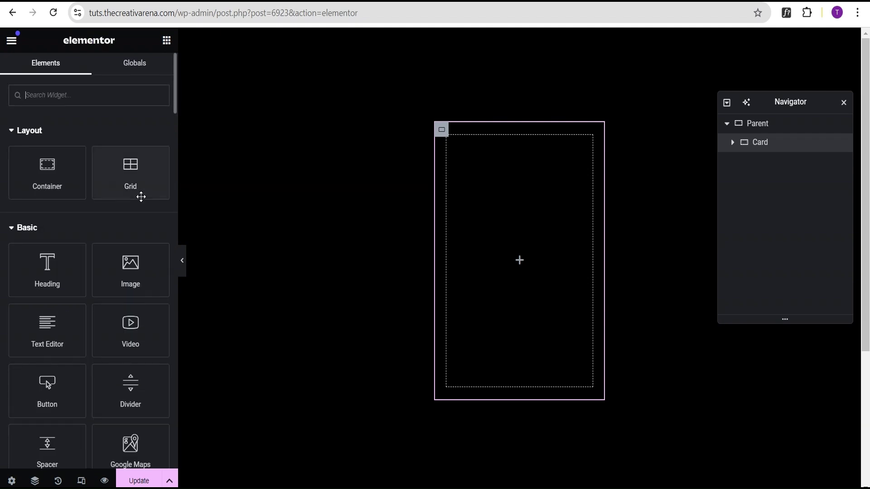
drag(130, 265, 524, 243)
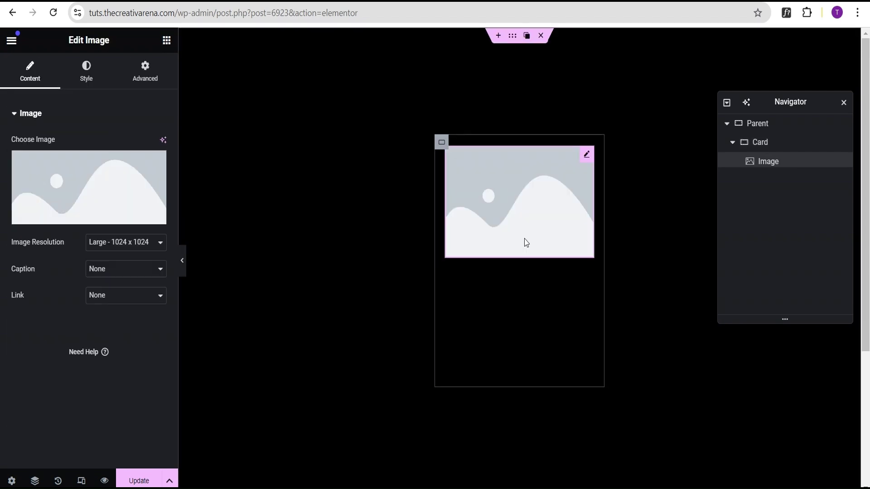
click(68, 178)
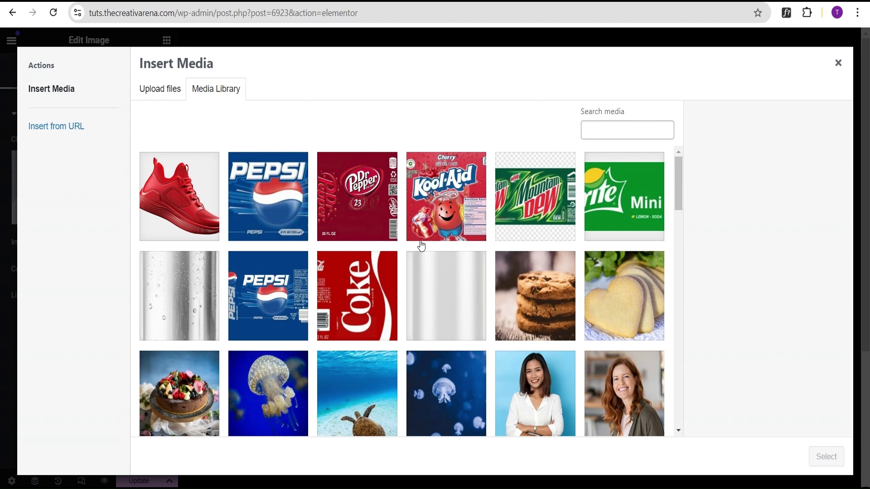
scroll(529, 310, down, 3)
scroll(529, 310, down, 1)
click(530, 311)
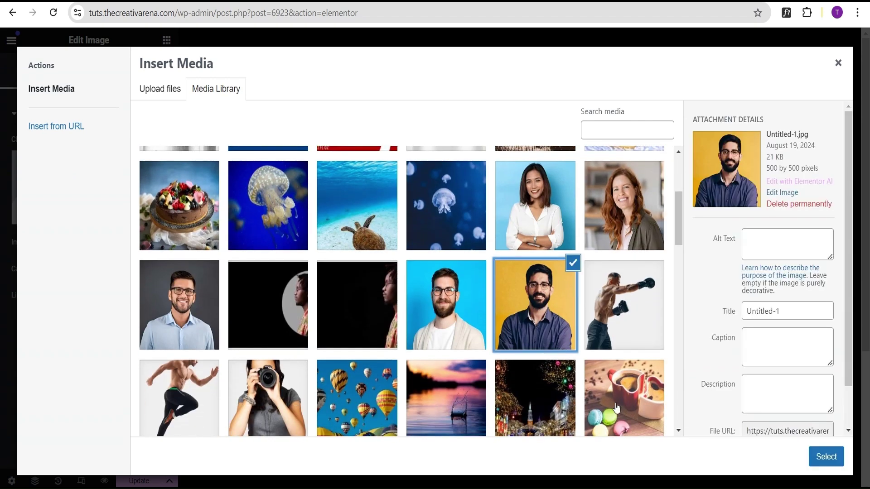
click(816, 456)
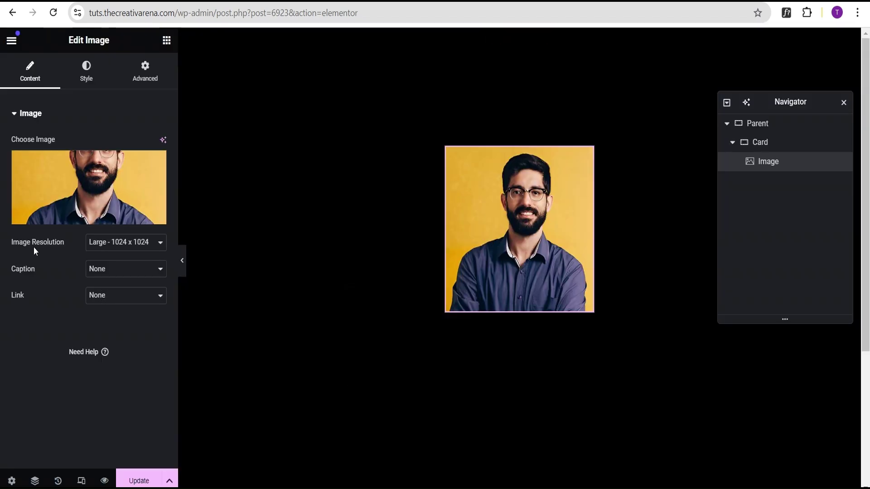
Set the image resolution to Full
click(105, 249)
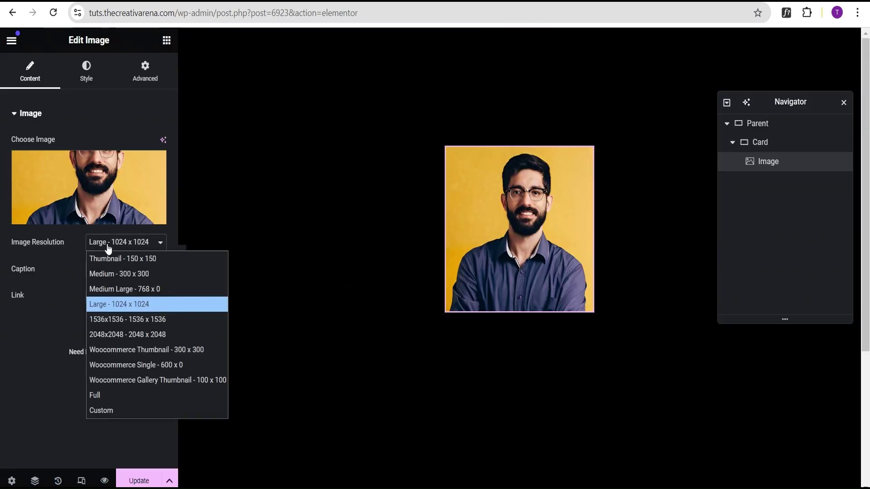
click(109, 397)
click(93, 80)
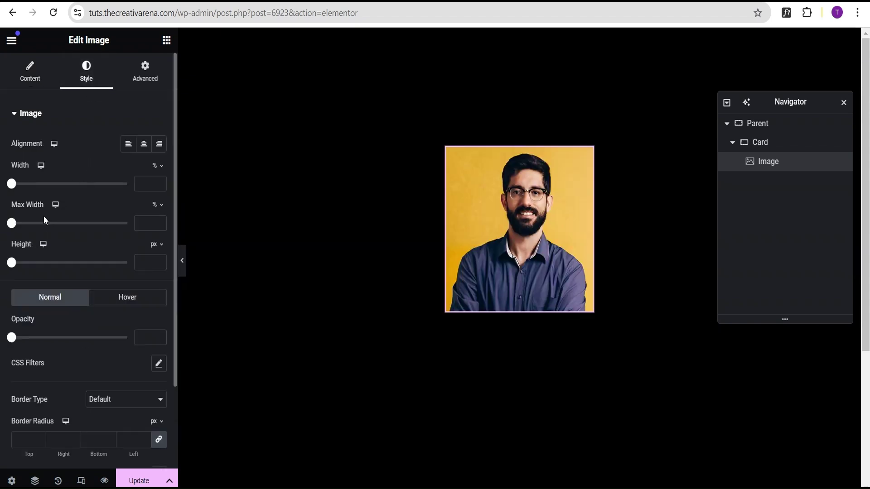
Set the photo's max width to 70% and its border radius to 100% for a circle
click(146, 223)
text(70)
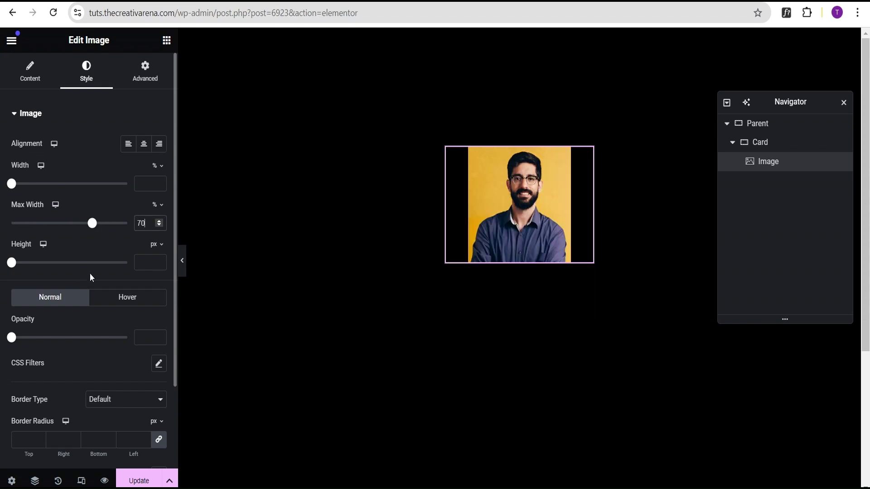
scroll(91, 275, down, 2)
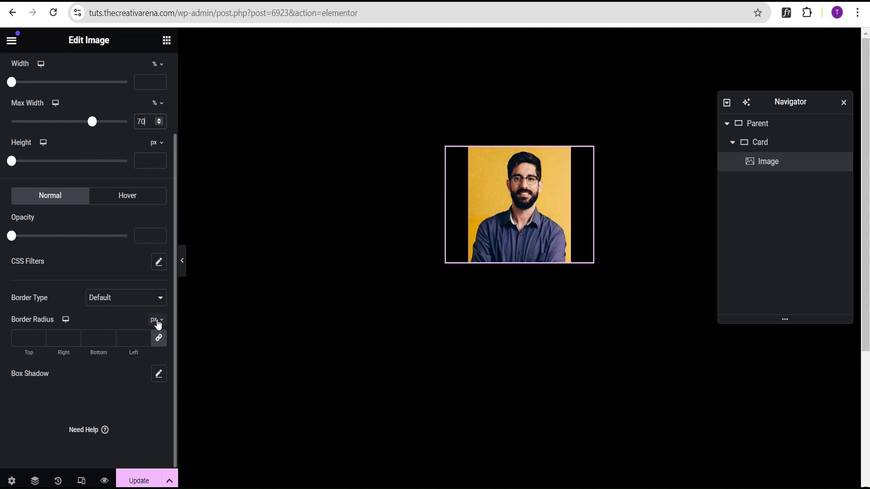
click(158, 323)
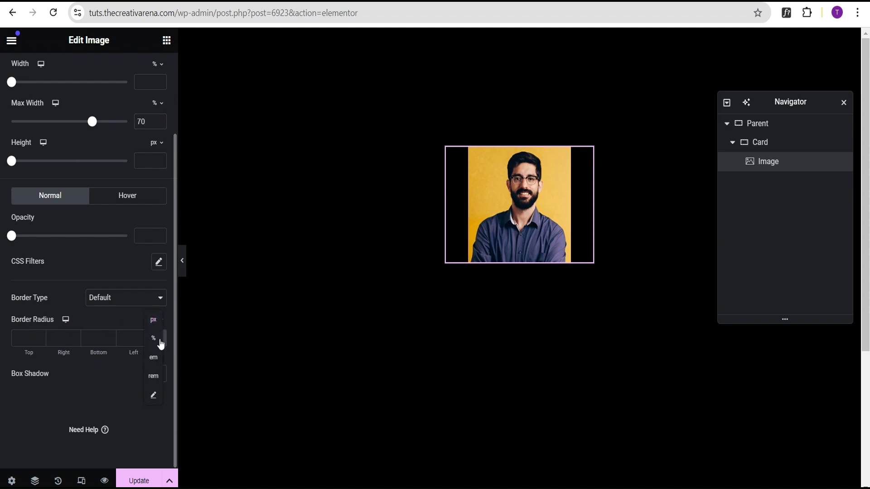
click(157, 338)
click(14, 339)
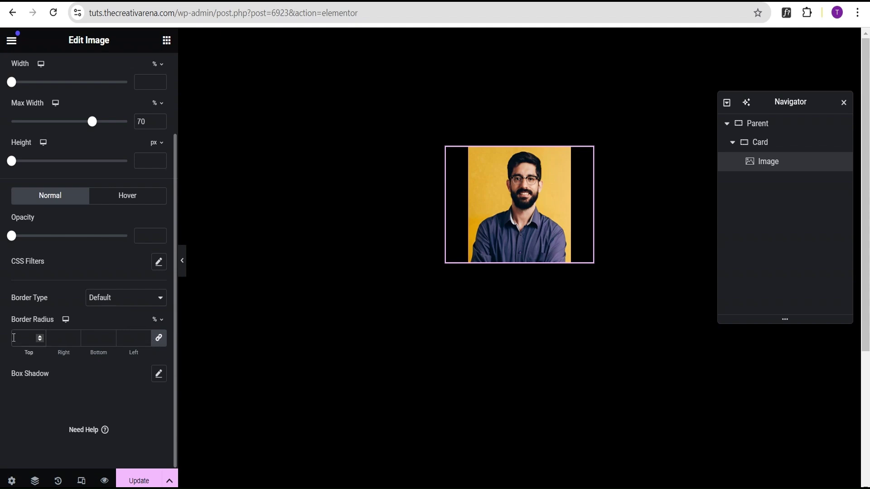
text(100)
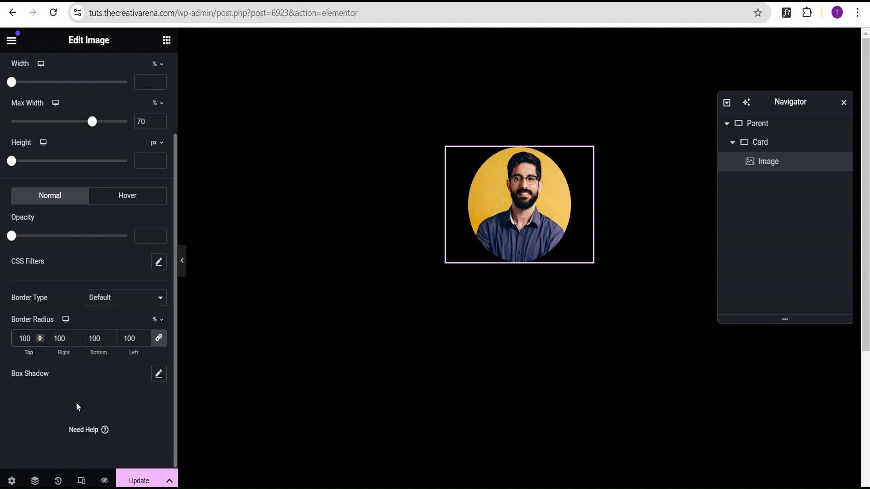
scroll(109, 337, up, 3)
click(167, 41)
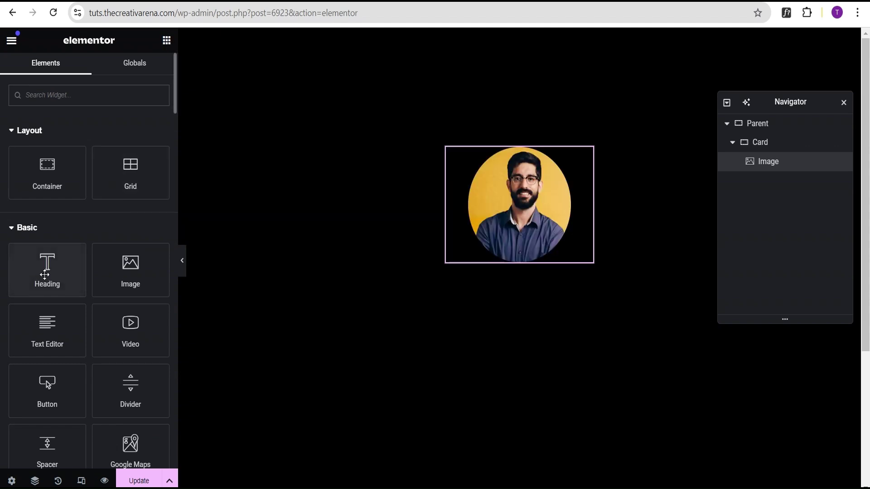
Add a Heading widget under the photo reading 'John Doe'
drag(45, 272, 536, 243)
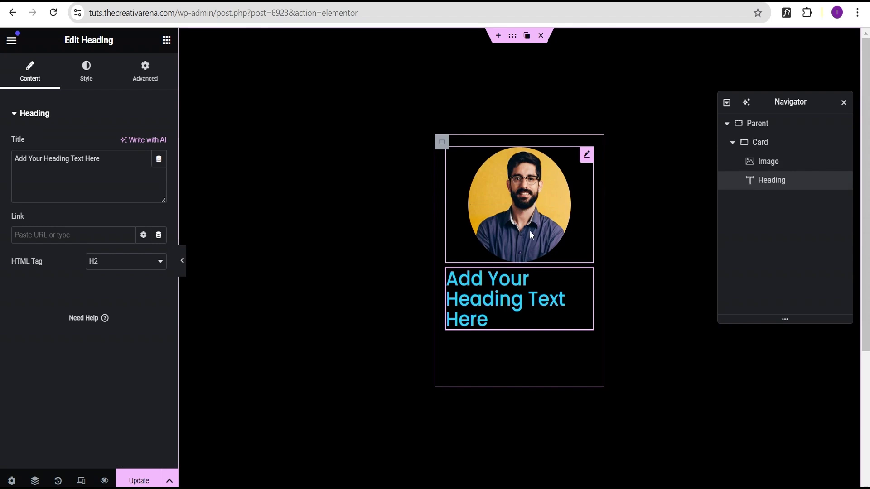
drag(114, 162, 2, 164)
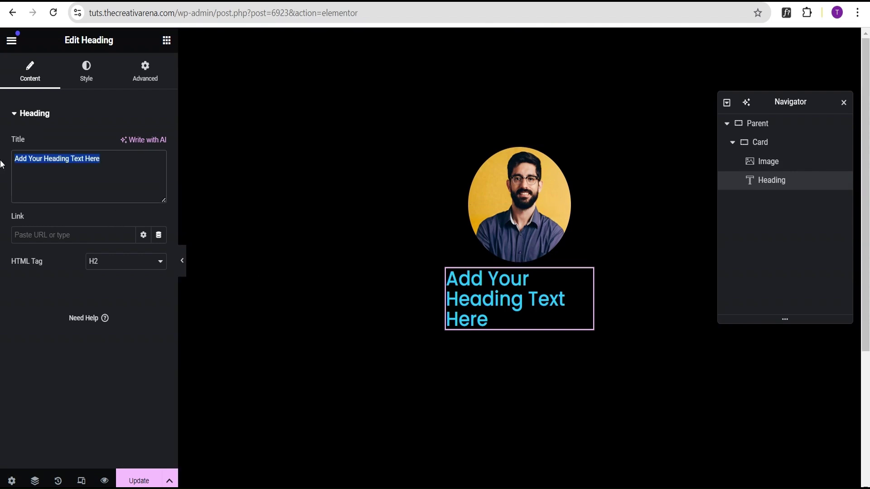
text(John Doe)
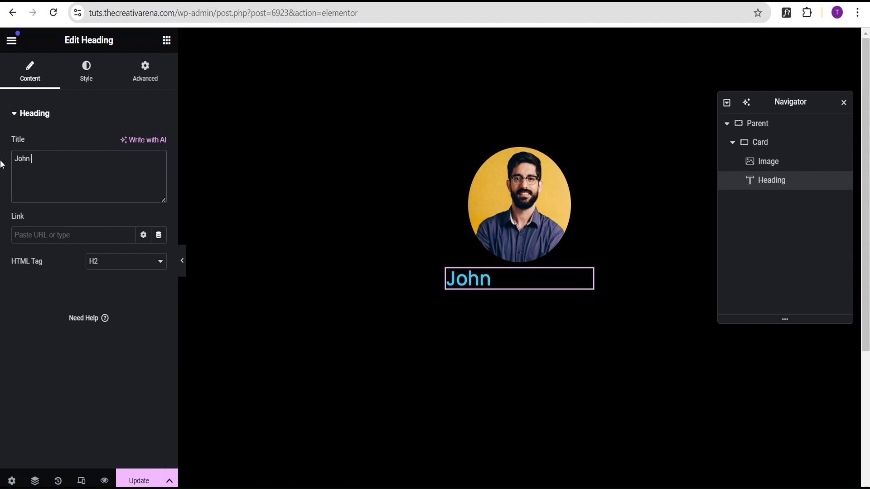
Center the heading and colour it white (#FFFFFF)
click(87, 81)
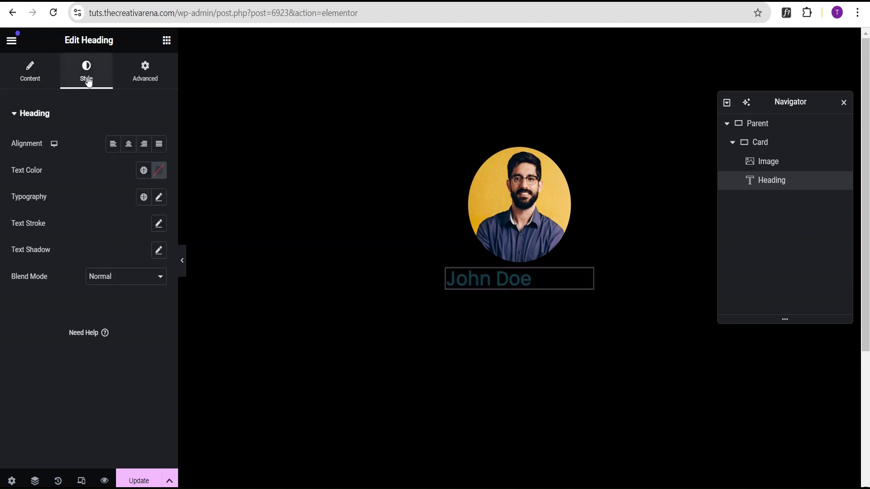
click(128, 145)
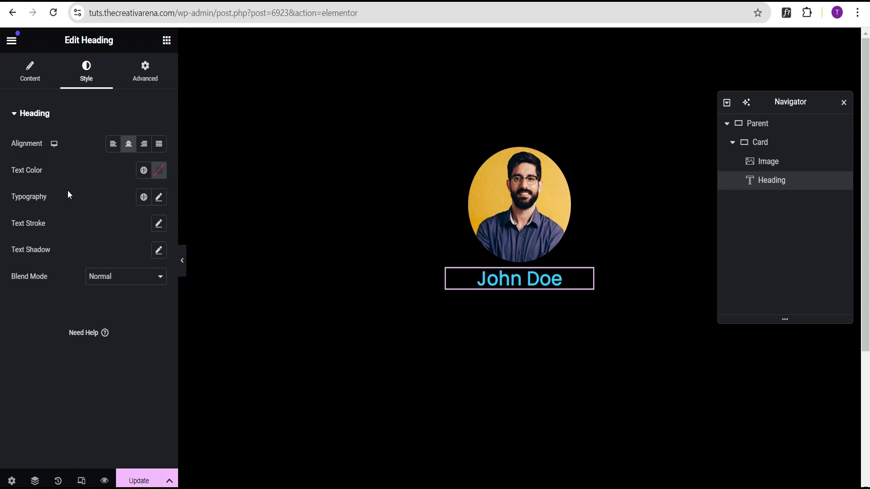
click(160, 171)
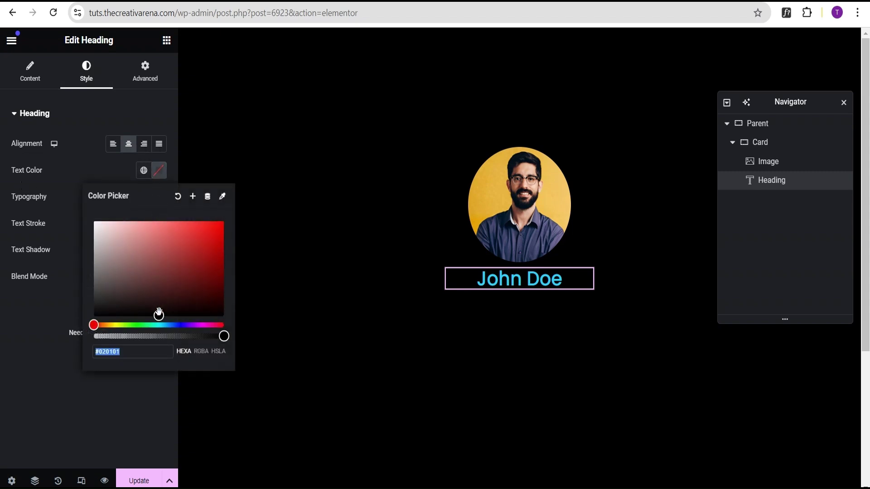
text(#FFFFFF)
click(35, 195)
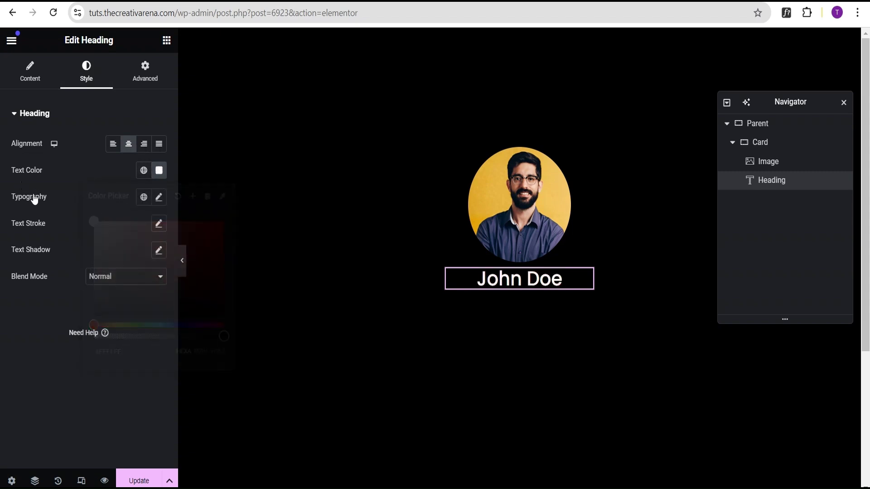
Set the heading typography to 25 px size and 600 (Semi Bold) weight
click(160, 199)
click(139, 298)
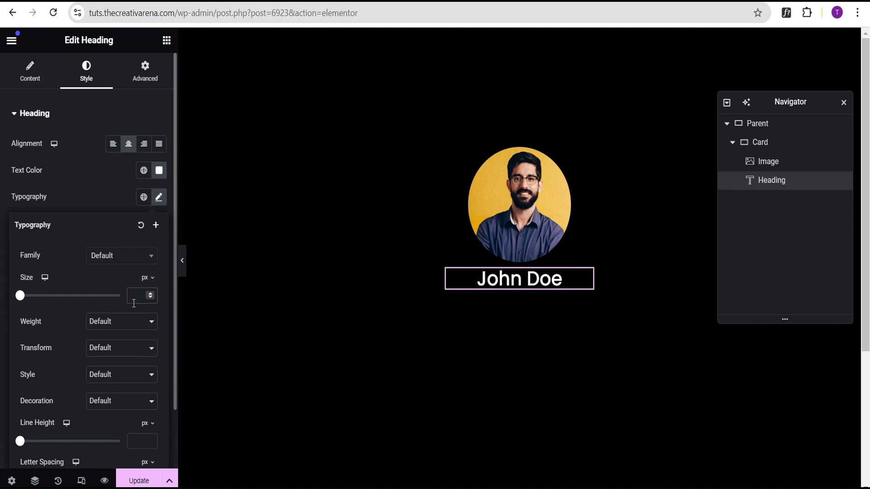
text(25)
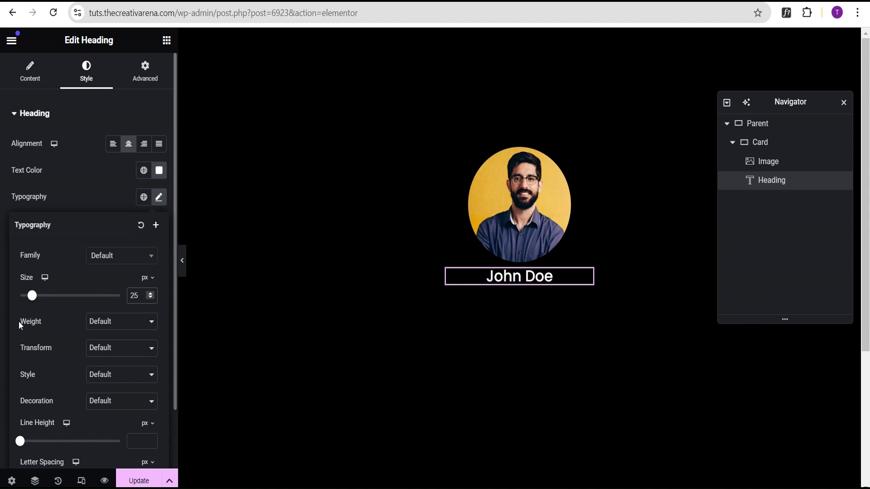
click(121, 326)
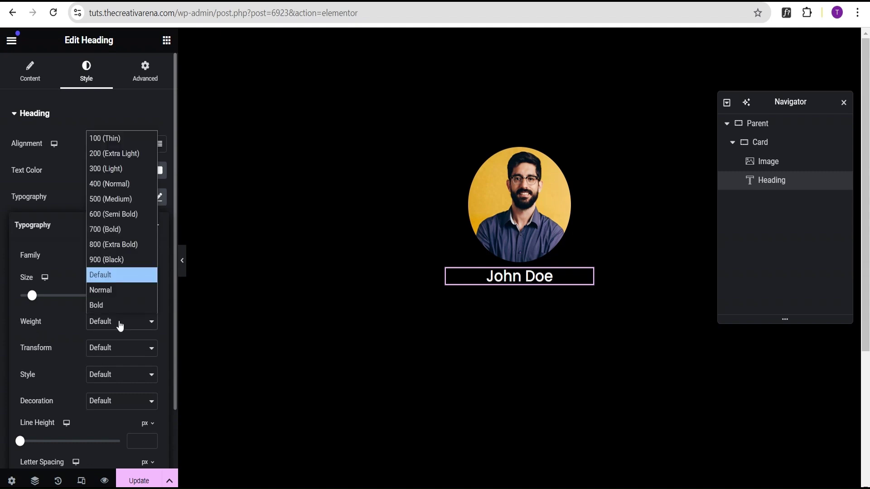
click(112, 215)
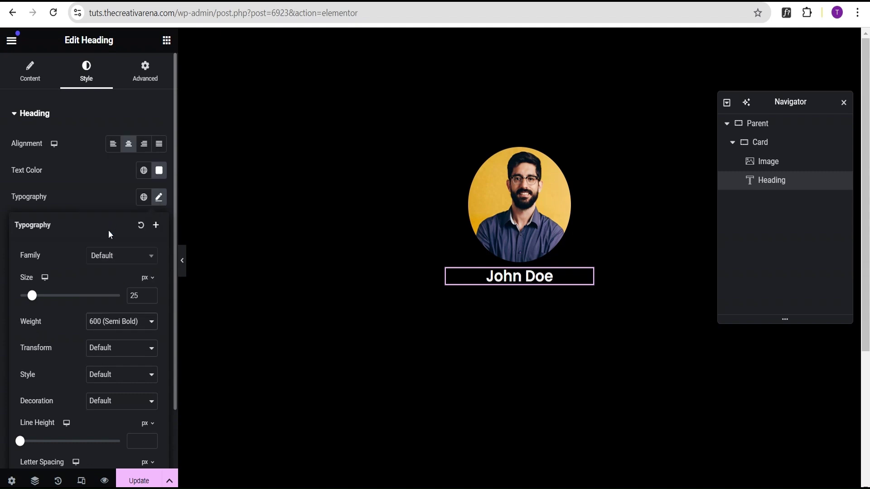
click(100, 197)
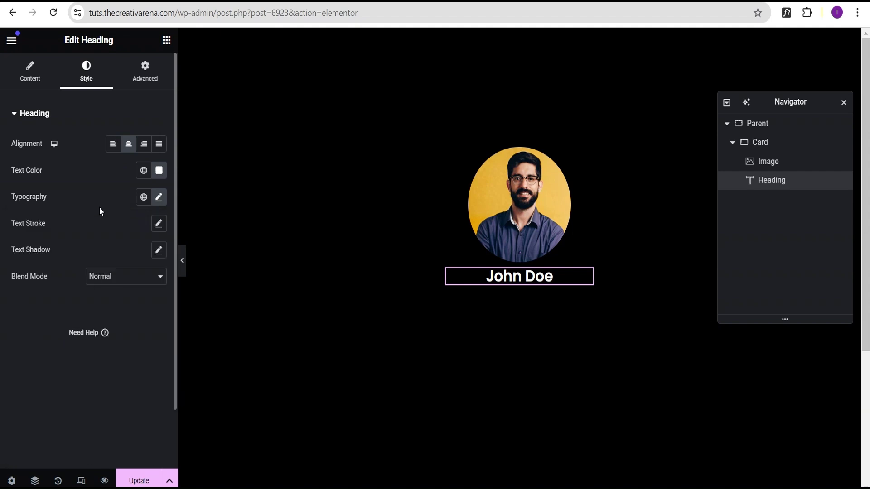
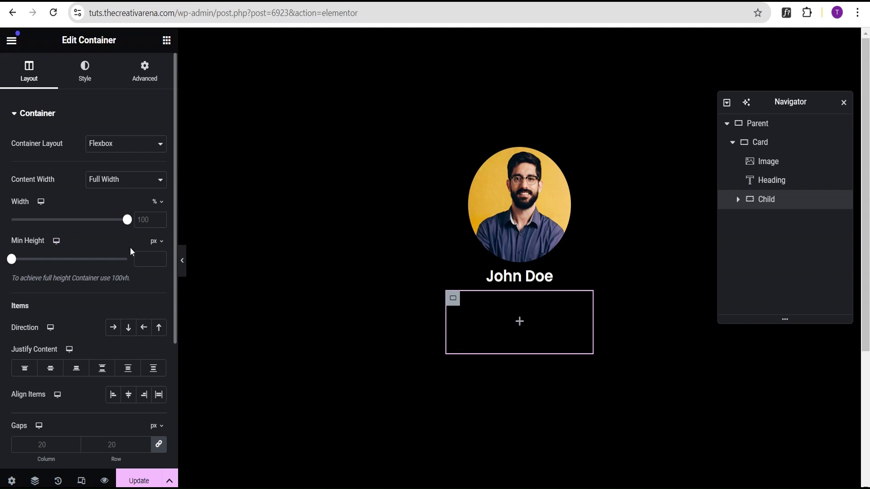
Give the Child container a 600 px min height, Column direction and Justify Content End
text(600)
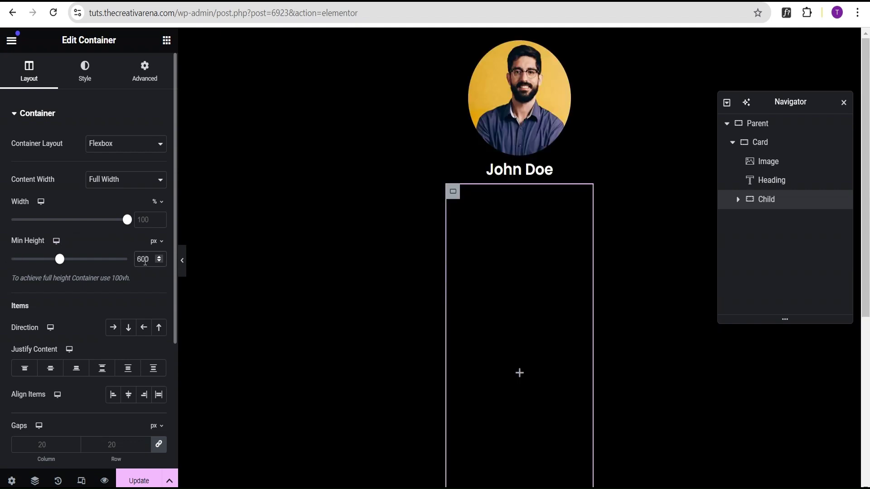
scroll(522, 265, down, 4)
scroll(522, 267, up, 3)
scroll(522, 267, up, 1)
click(129, 331)
click(76, 369)
scroll(77, 370, down, 3)
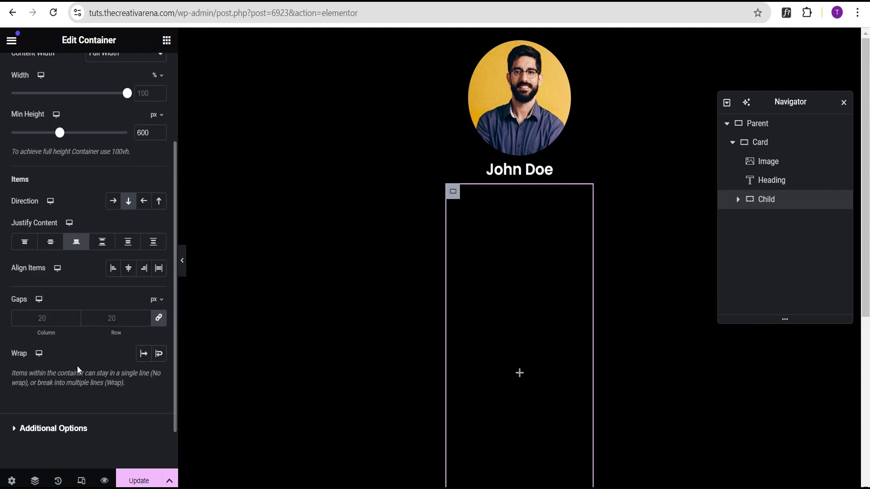
scroll(78, 376, down, 1)
scroll(77, 368, up, 5)
scroll(86, 373, down, 4)
scroll(88, 365, up, 4)
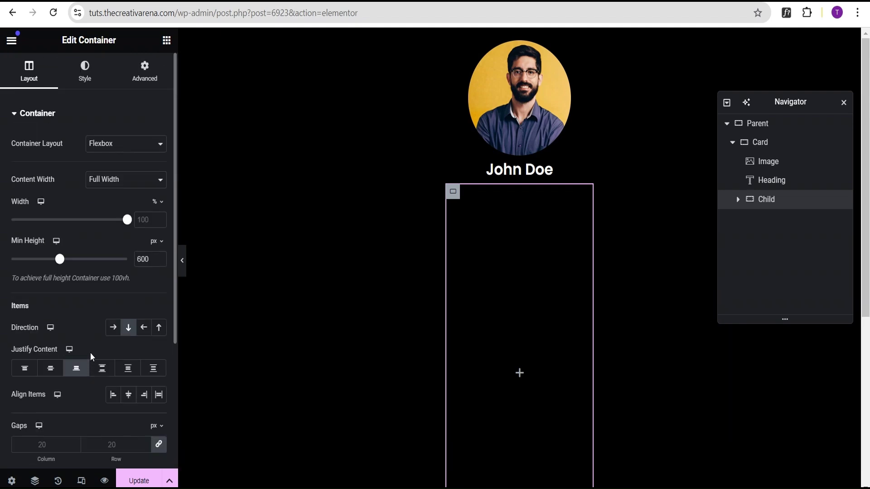
click(167, 41)
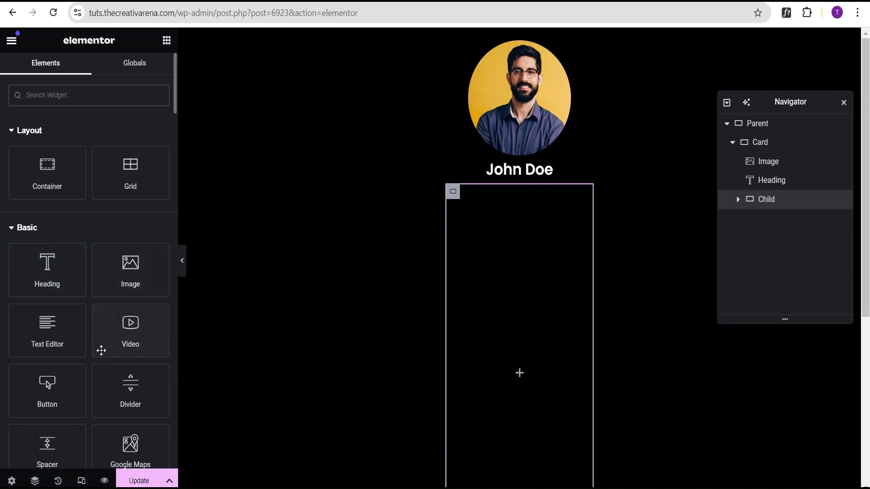
Add a new container inside Child and rename it 'Inner' in the Navigator
drag(50, 179, 529, 284)
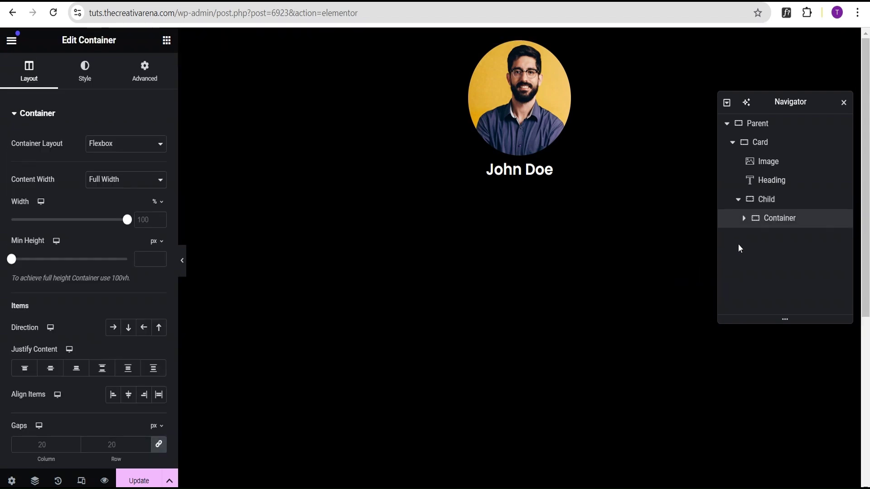
scroll(453, 338, down, 4)
double_click(784, 219)
text(In)
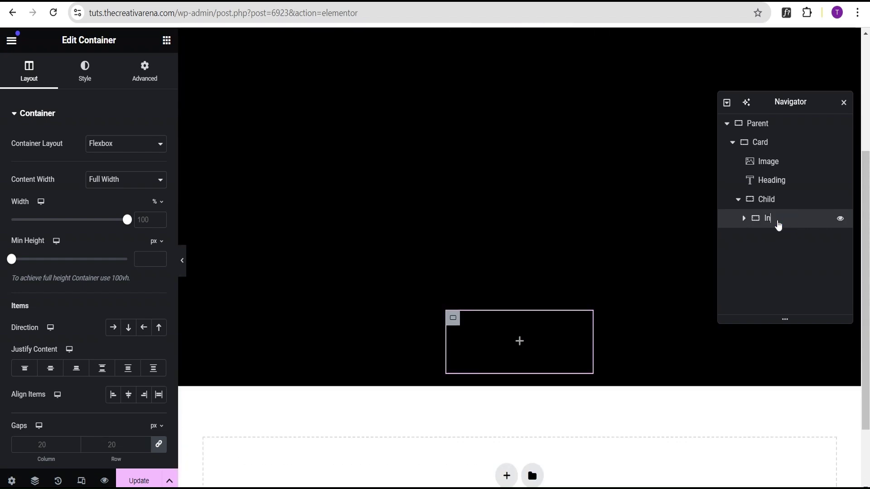
text(ner)
key(Return)
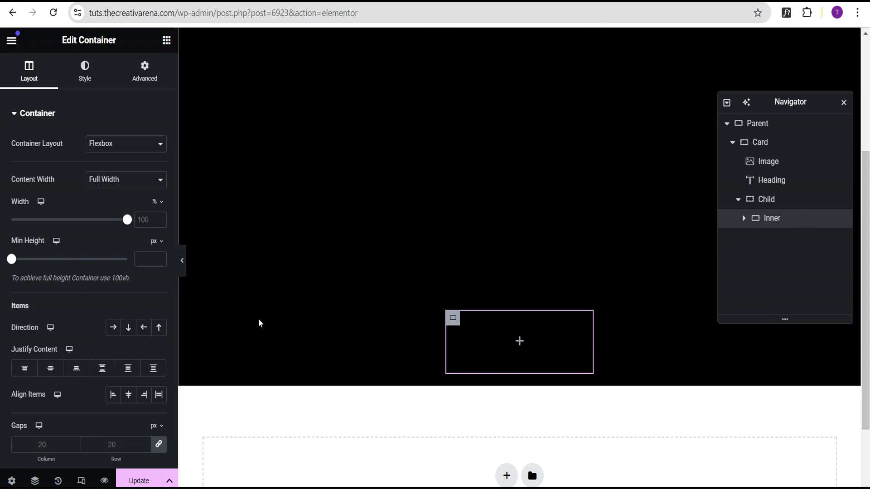
Set Inner's gap to 5 and padding to 20, and add a Text Editor widget
scroll(27, 362, down, 2)
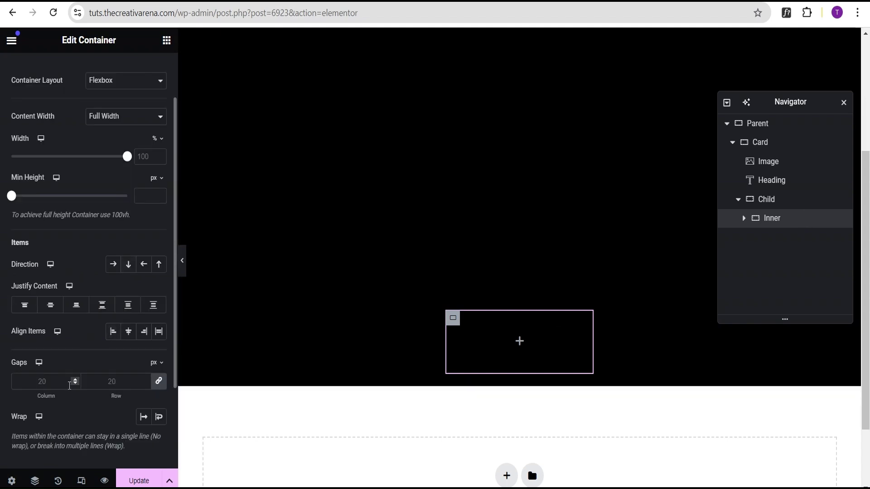
click(46, 387)
text(5)
scroll(46, 386, up, 2)
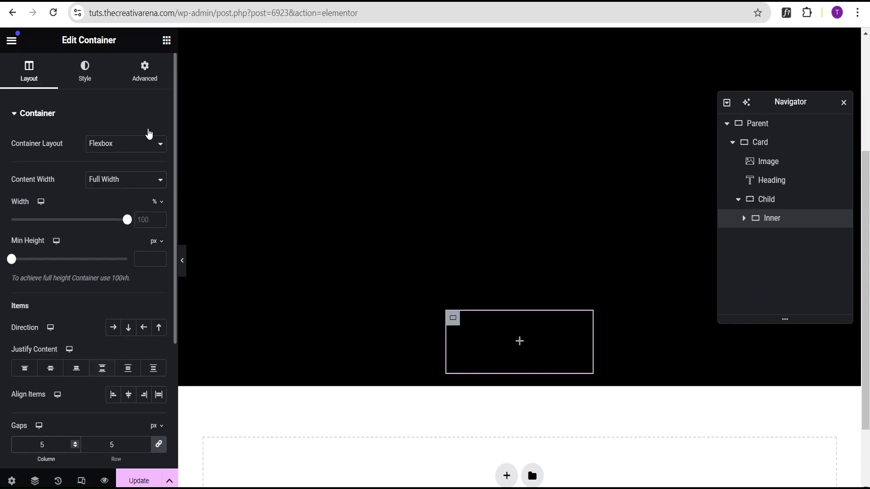
click(142, 80)
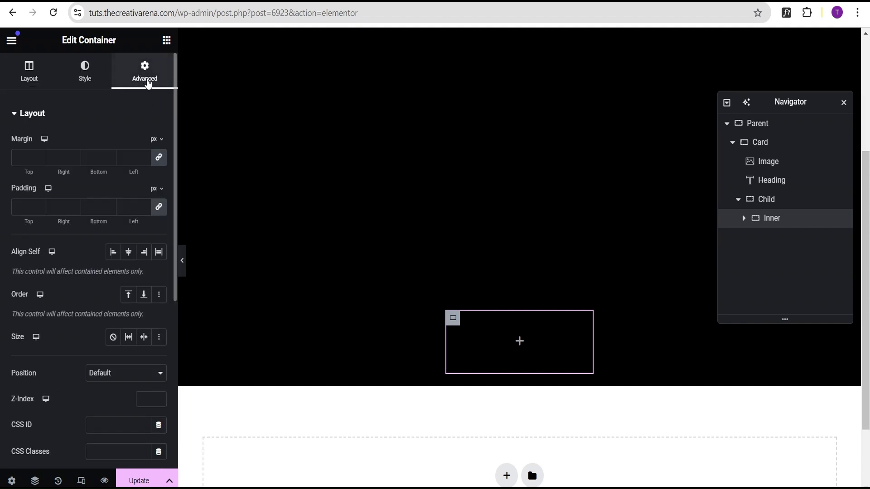
click(24, 205)
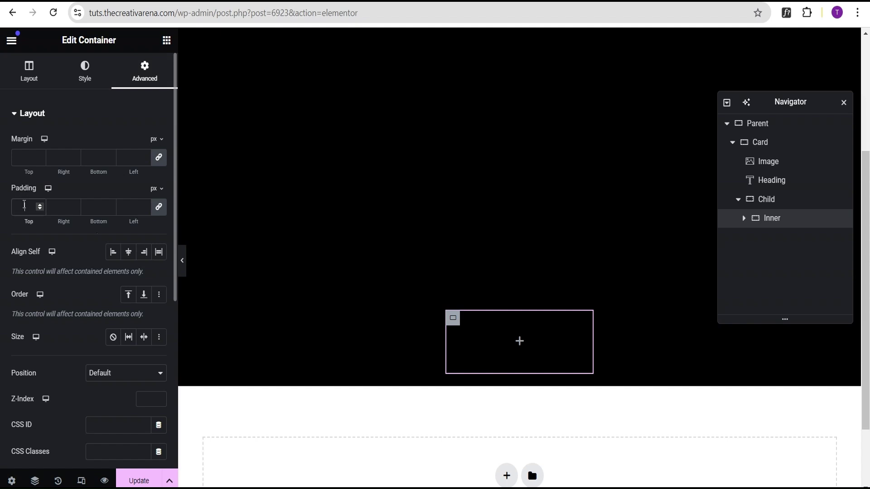
text(20)
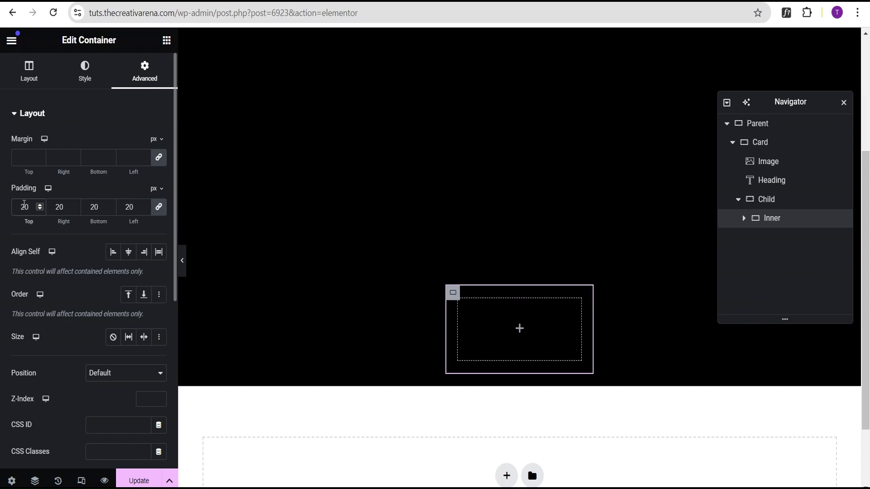
click(166, 41)
drag(43, 340, 500, 337)
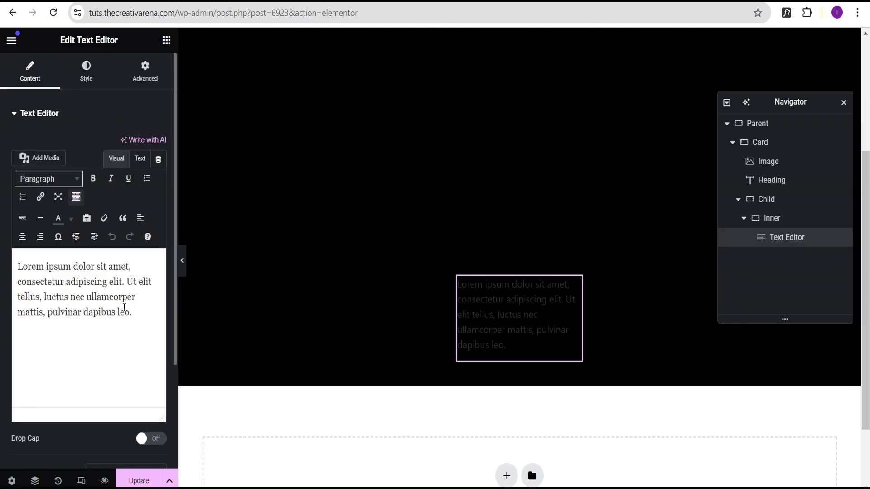
Trim the end of the Lorem ipsum paragraph, centre it, and colour it white (#FFFFFF)
drag(88, 299, 163, 322)
key(BackSpace)
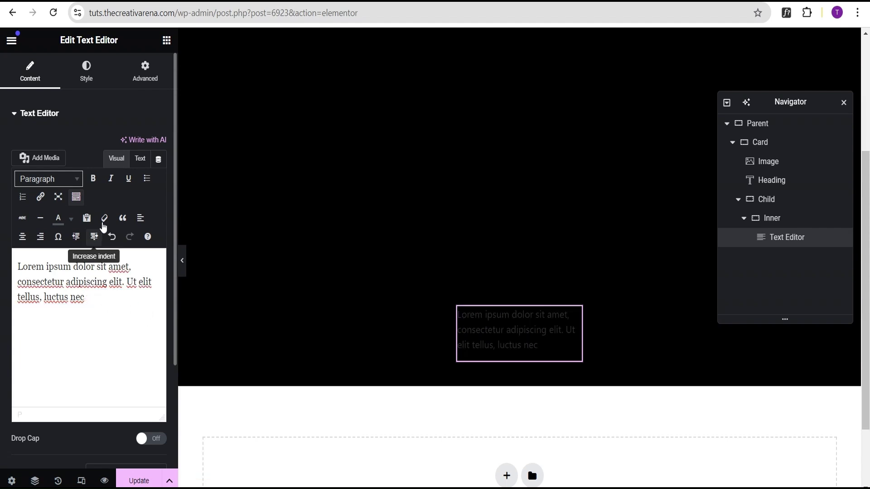
click(91, 86)
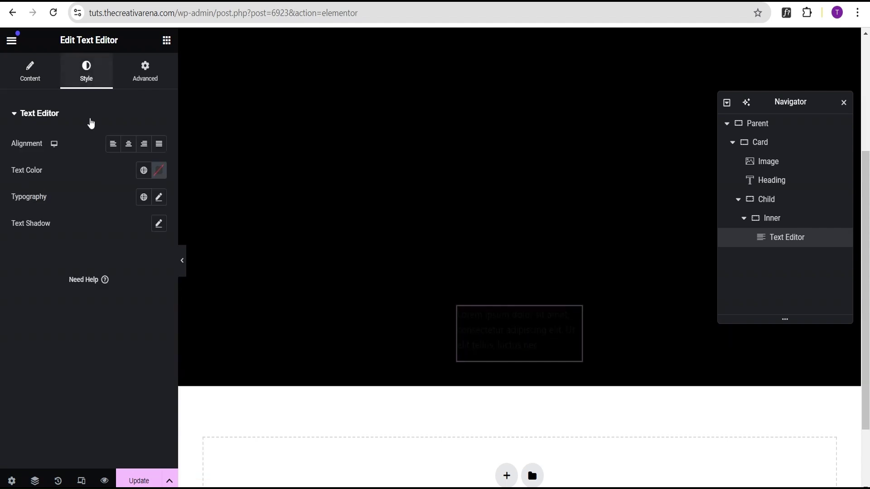
click(128, 145)
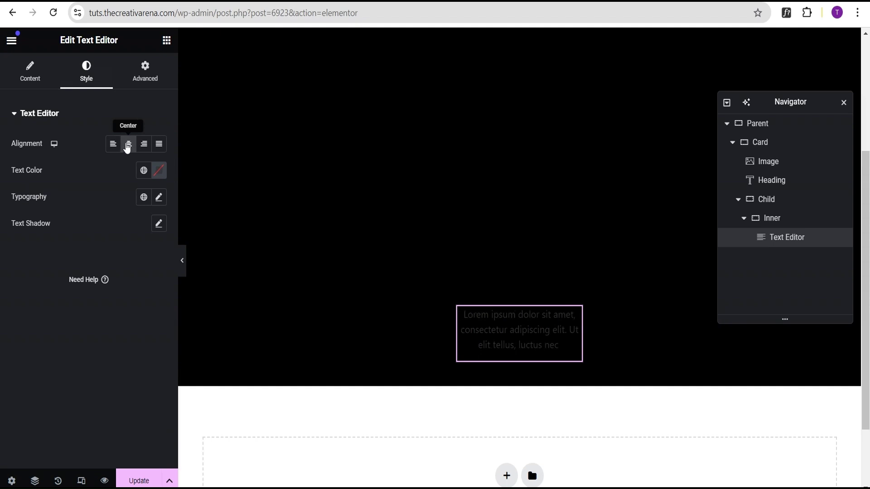
click(159, 172)
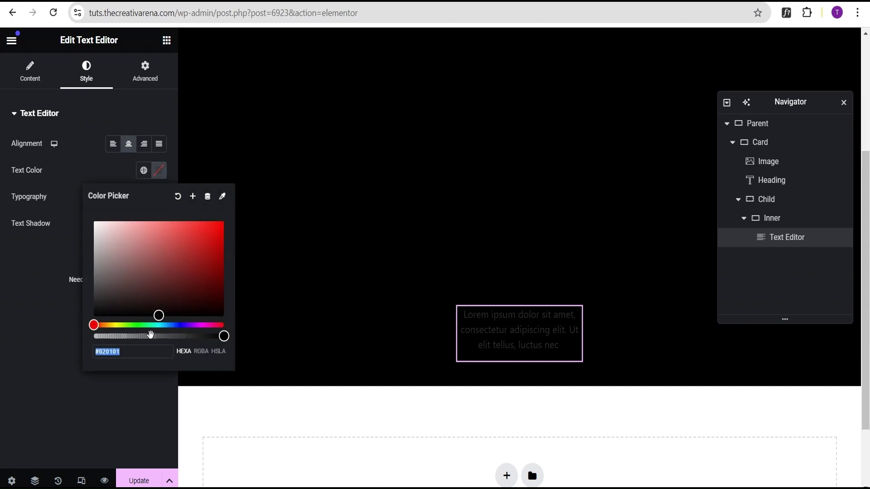
drag(157, 314, 69, 214)
click(37, 197)
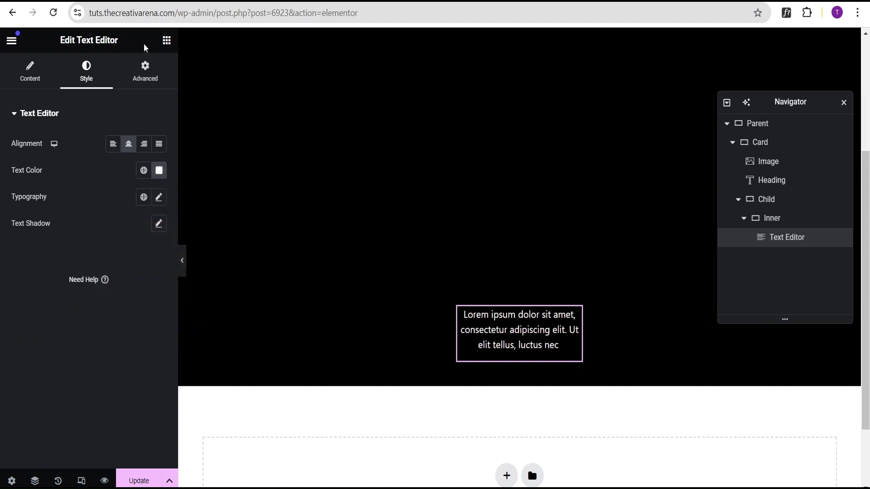
click(165, 44)
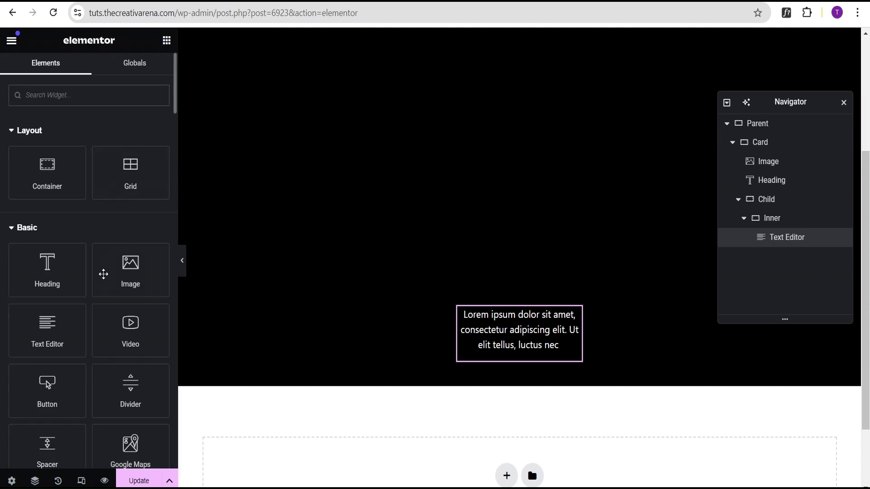
Add a Social Icons widget below the paragraph with circular icon shapes
text(soc)
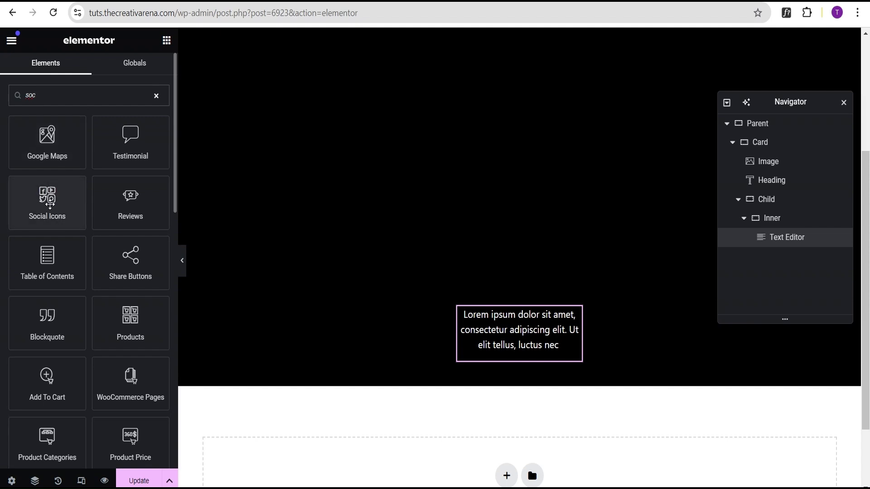
drag(47, 199, 534, 347)
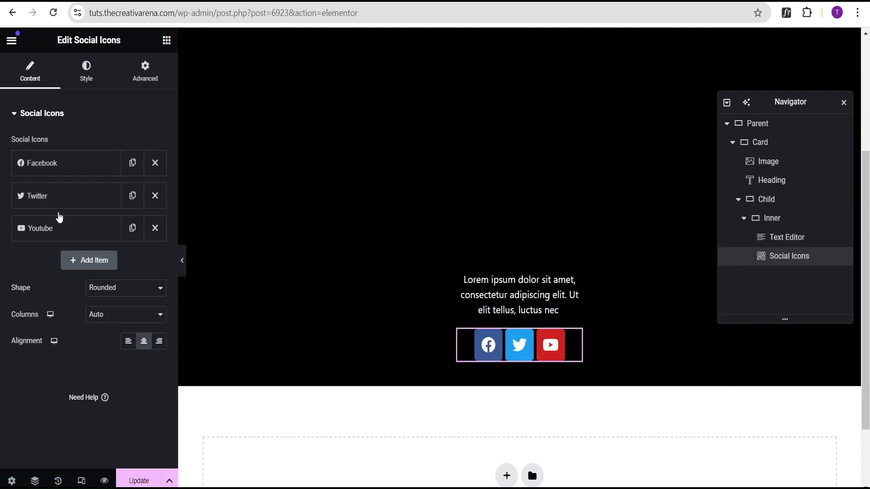
click(93, 295)
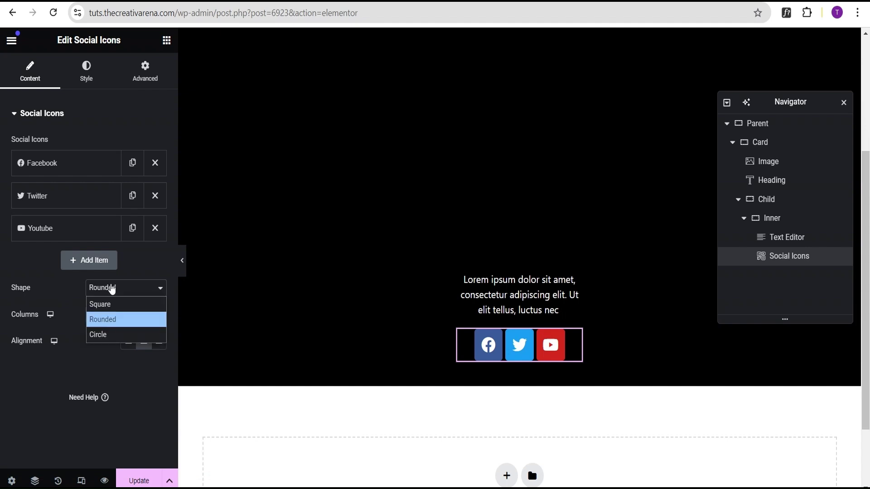
click(105, 332)
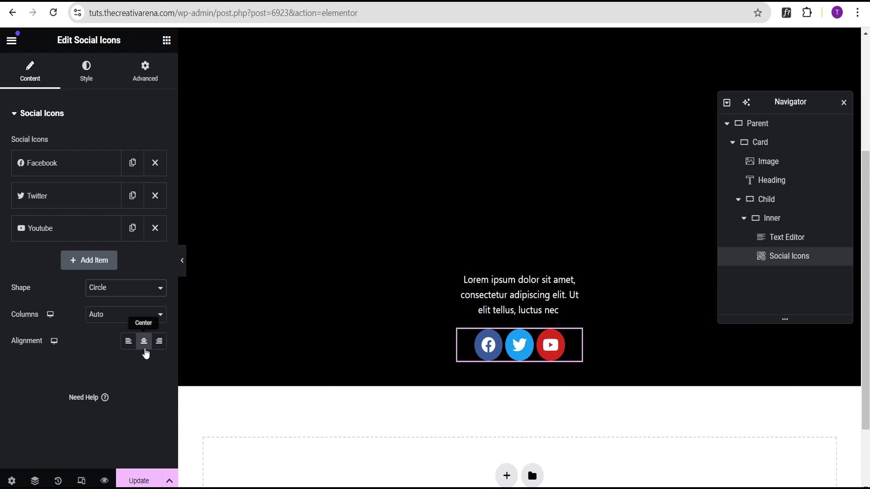
Set the icon colour to Custom with white primary and black secondary colours
click(90, 74)
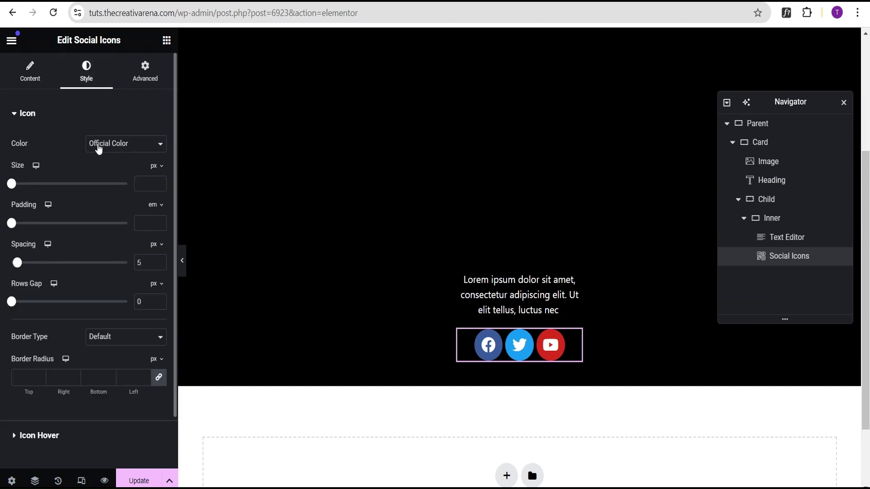
click(127, 147)
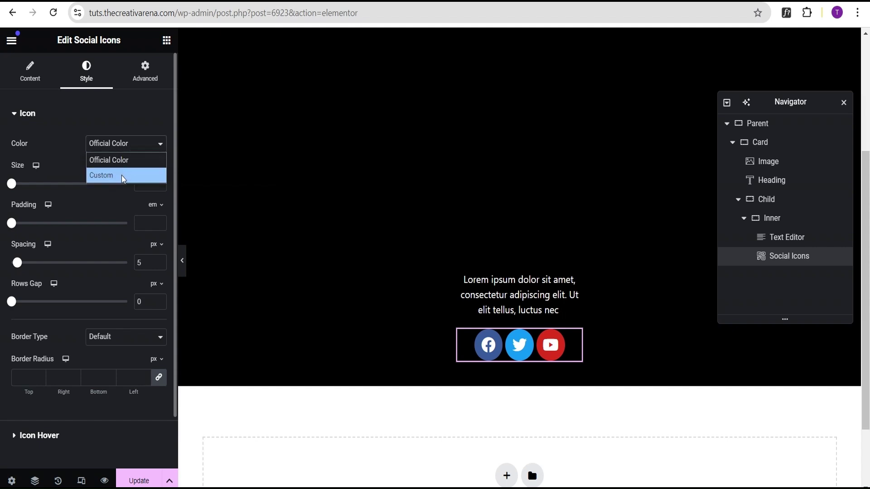
click(121, 175)
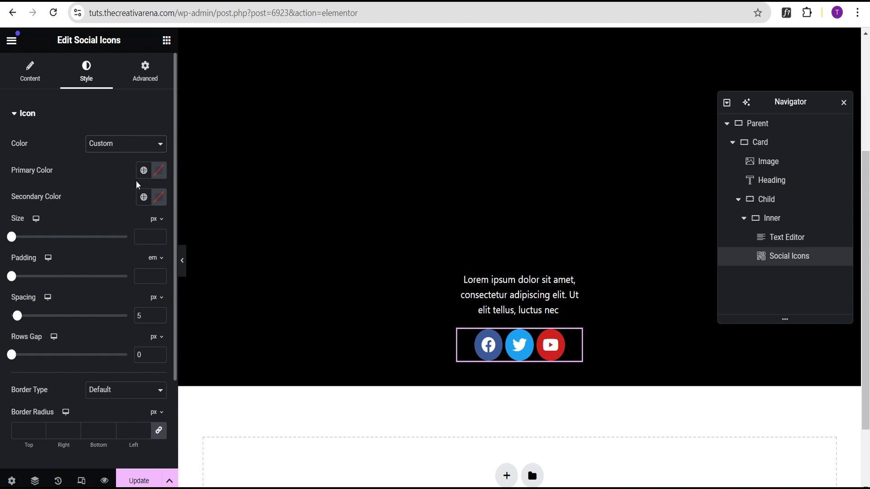
click(158, 171)
drag(159, 225, 94, 222)
click(68, 181)
click(158, 198)
drag(156, 333, 161, 343)
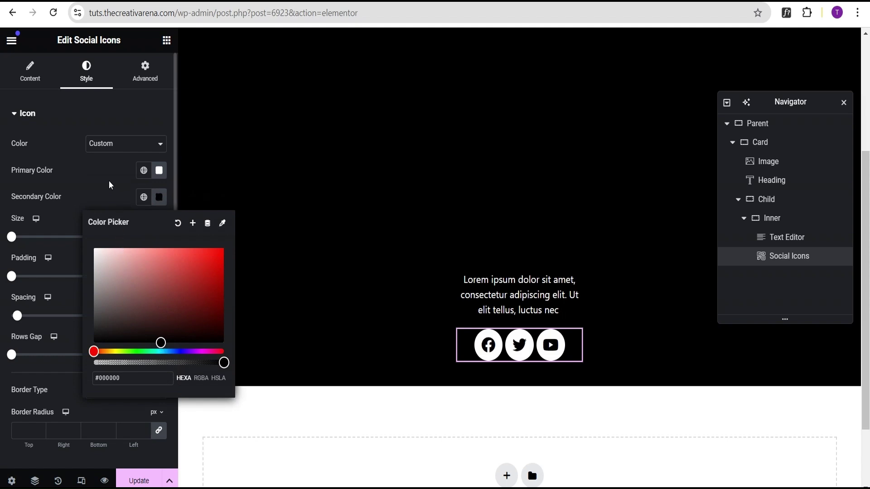
click(108, 179)
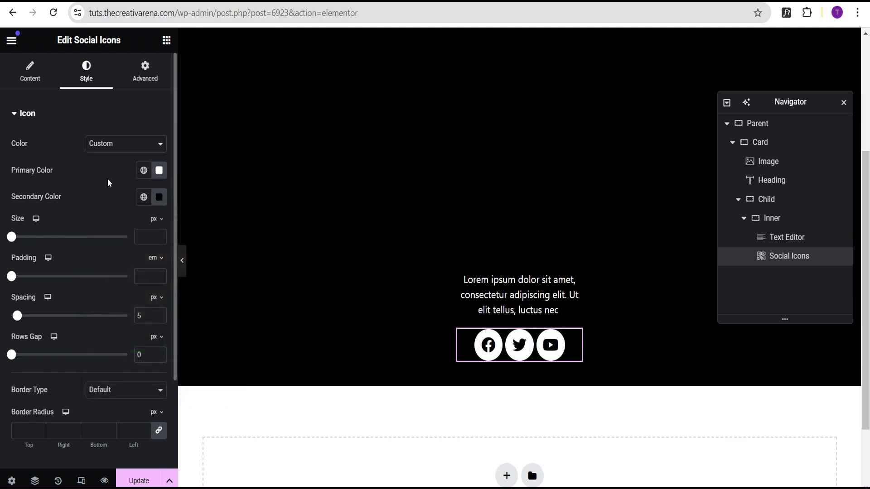
Set the social icon size to 20 px and spacing to 10 px
click(141, 235)
text(20)
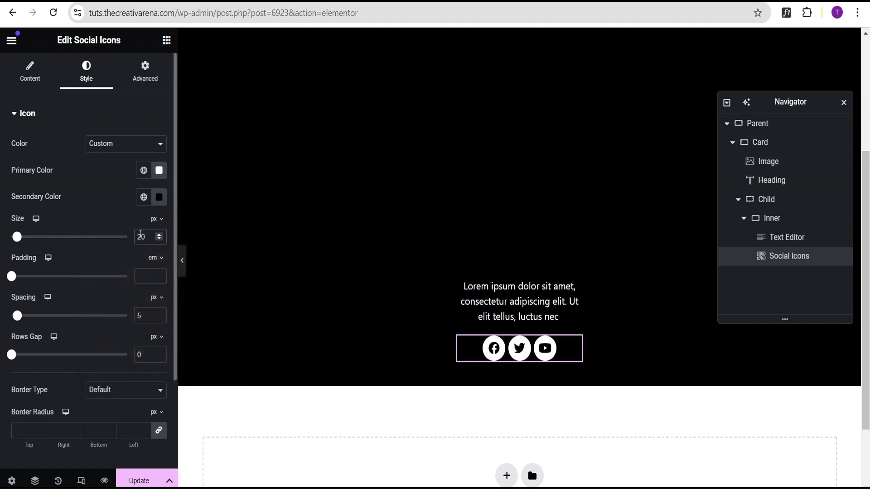
double_click(140, 316)
text(10)
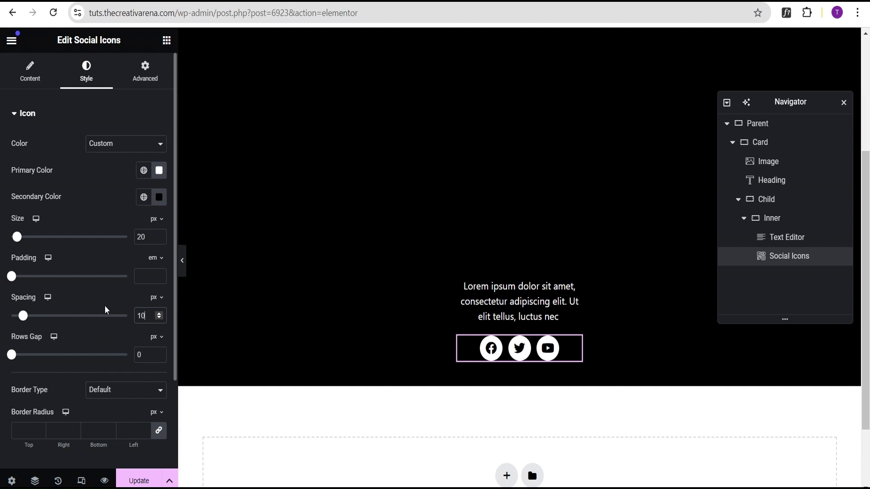
Set the Child container's Position to Absolute under Advanced > Layout
click(765, 201)
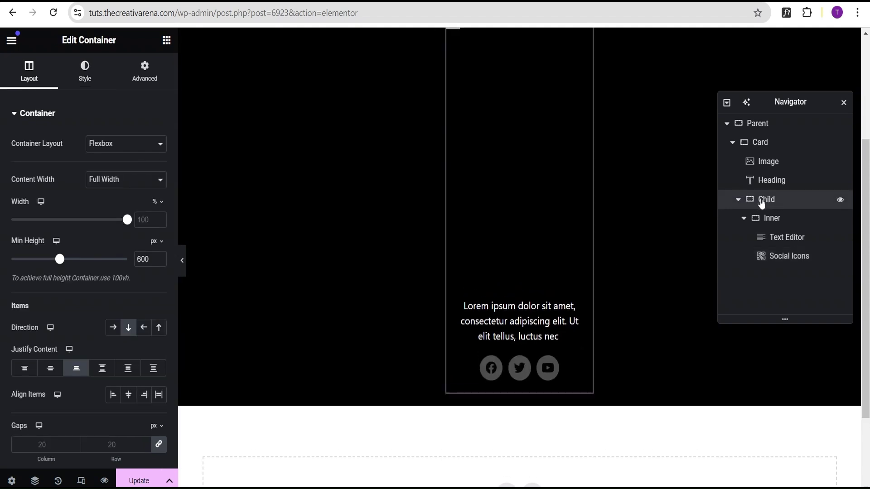
click(738, 200)
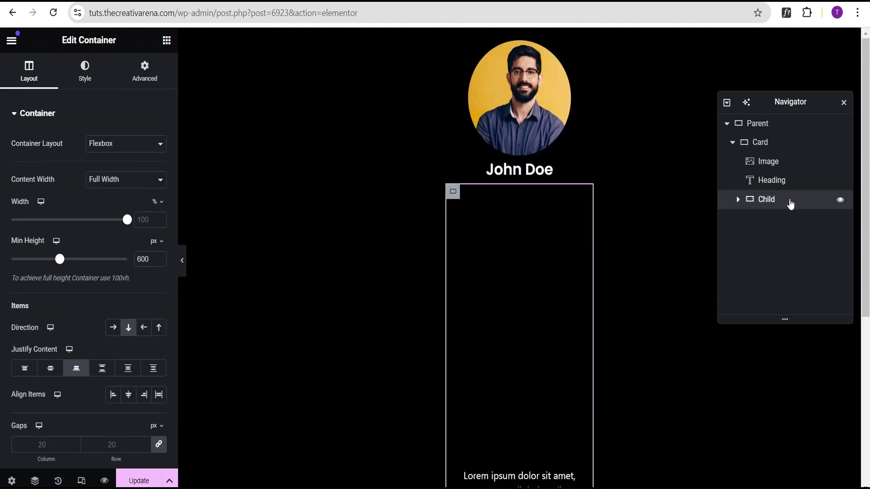
click(141, 77)
scroll(68, 227, down, 5)
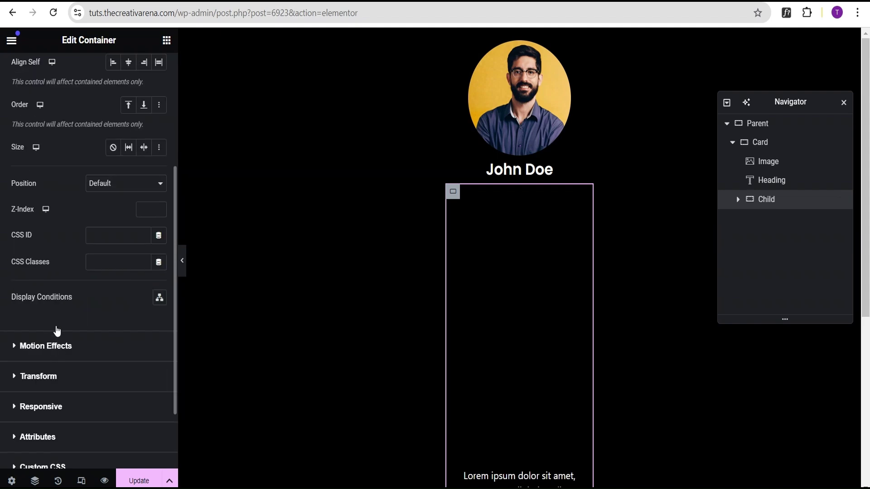
scroll(54, 256, up, 1)
click(120, 249)
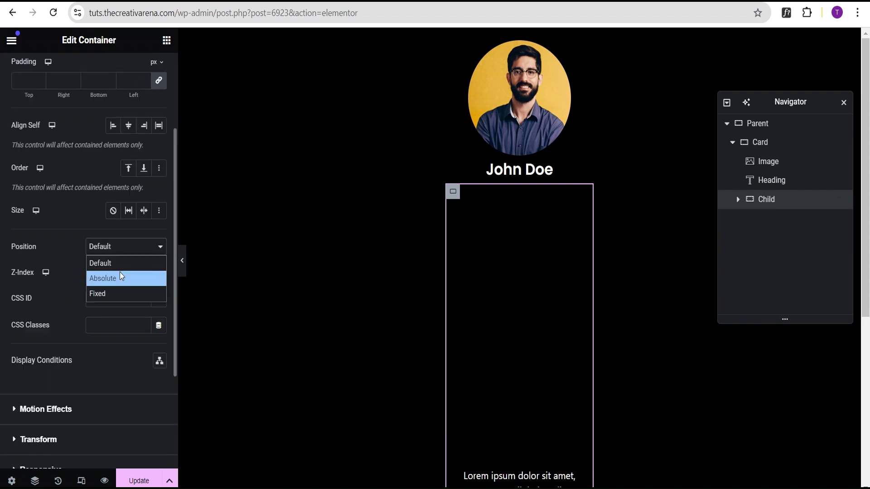
click(116, 277)
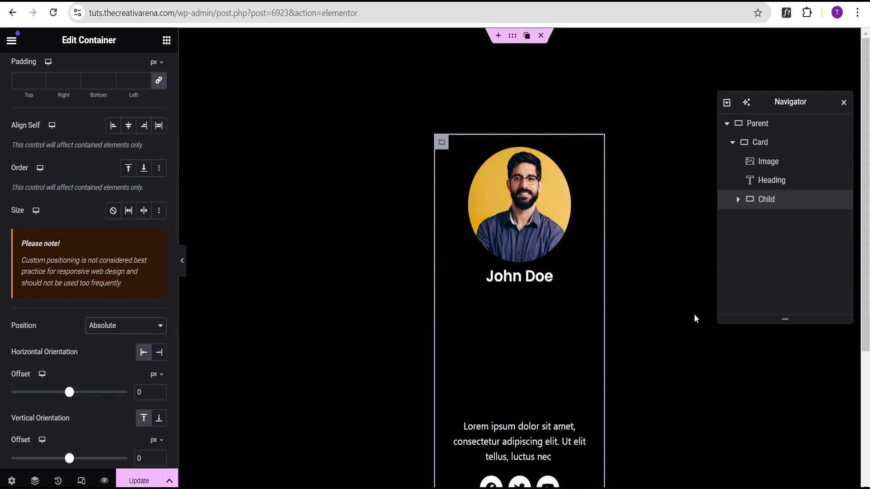
scroll(534, 381, down, 3)
scroll(522, 223, up, 3)
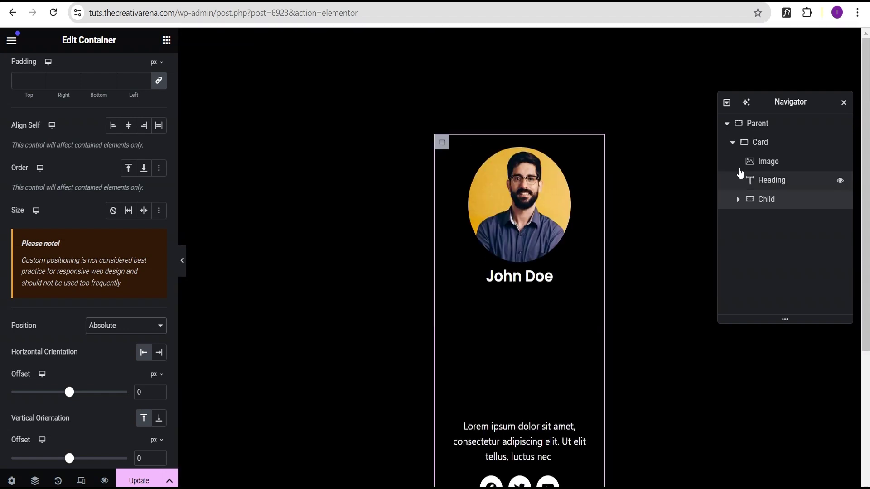
click(759, 144)
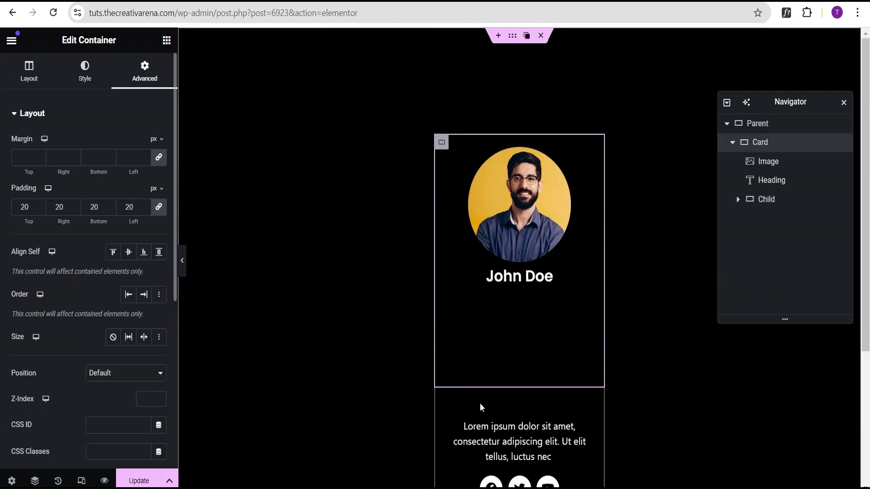
Set the Card container's Overflow to Hidden in Additional Options
scroll(498, 394, down, 2)
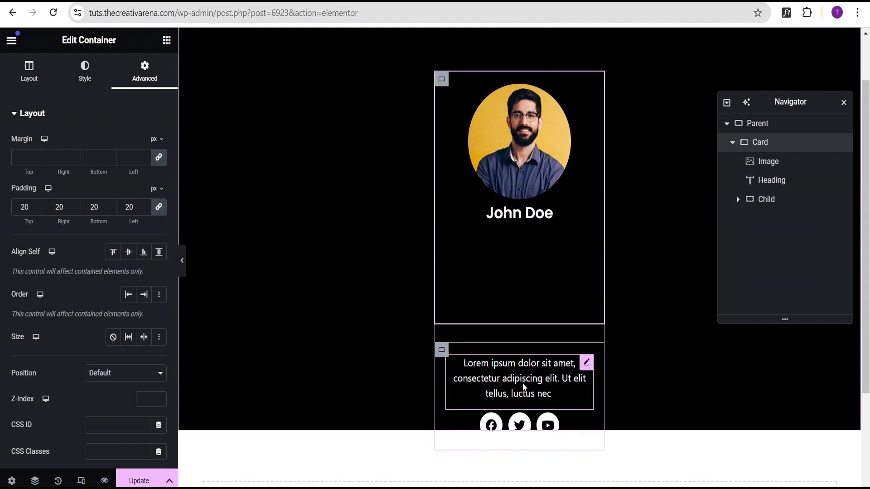
click(732, 142)
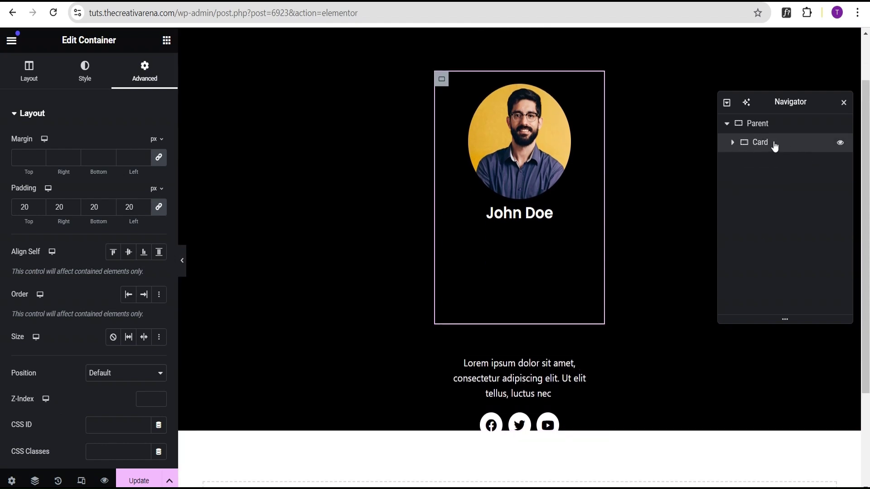
click(40, 70)
click(17, 118)
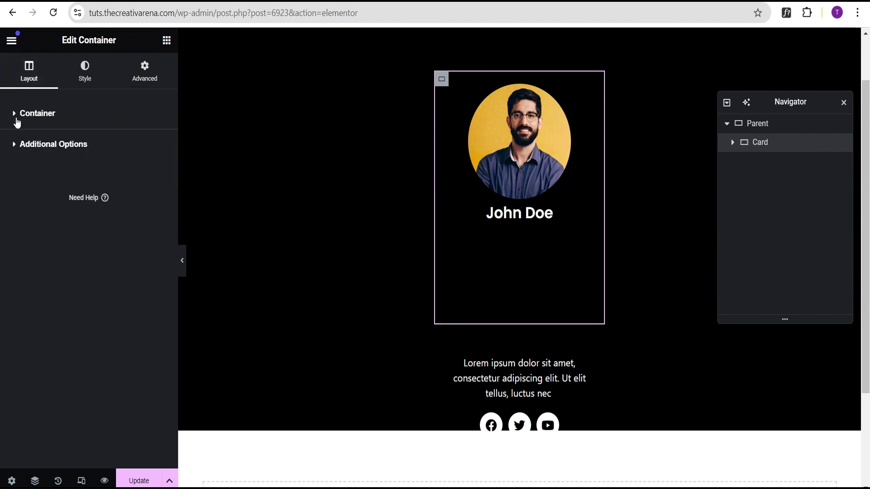
click(38, 150)
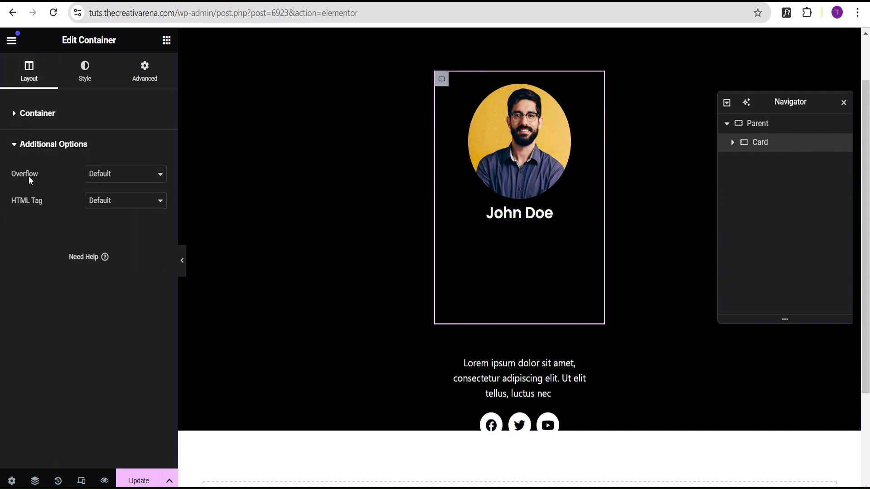
click(105, 177)
click(109, 204)
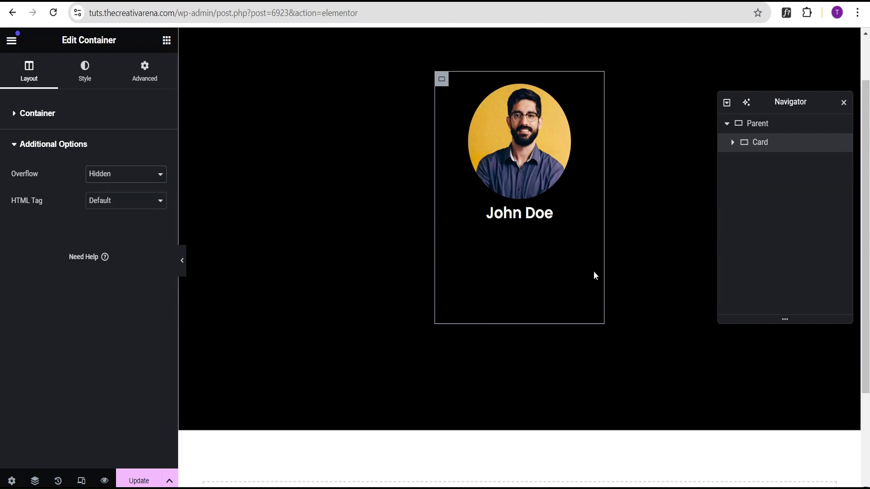
click(733, 143)
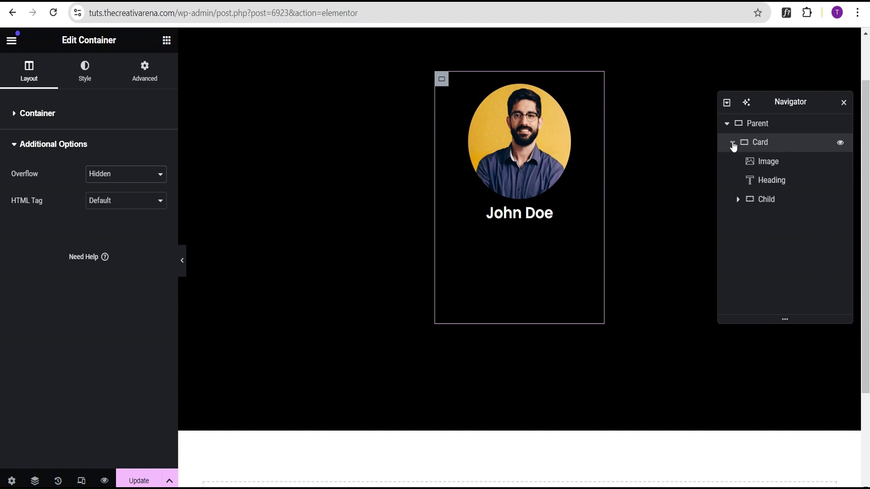
Give the Child container a normal-state transform offset with vertical value 0
click(773, 200)
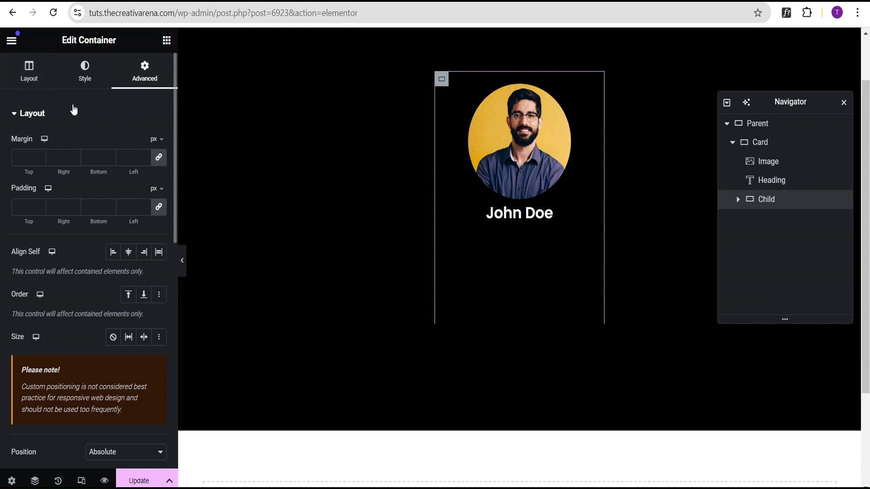
click(114, 119)
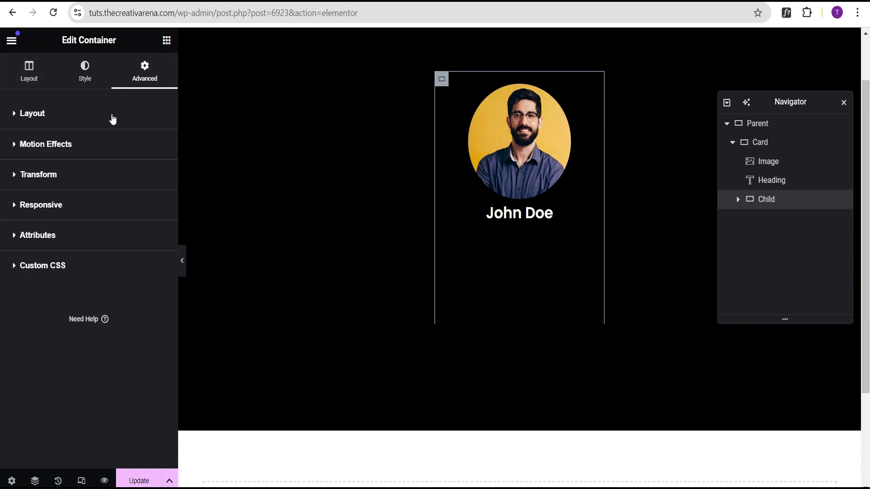
click(60, 179)
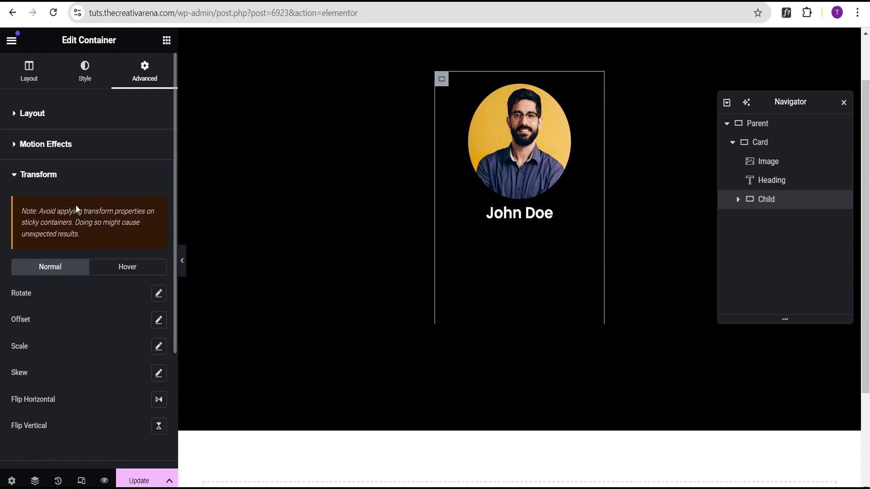
scroll(44, 260, down, 2)
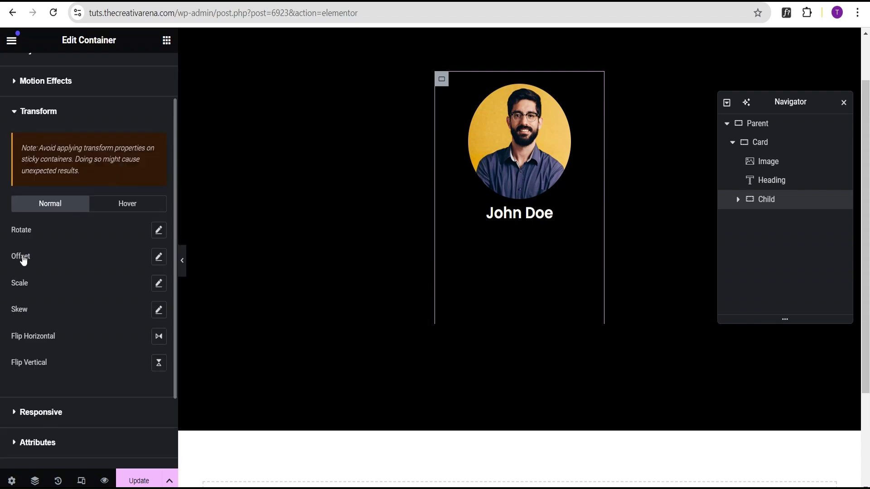
click(158, 257)
click(151, 346)
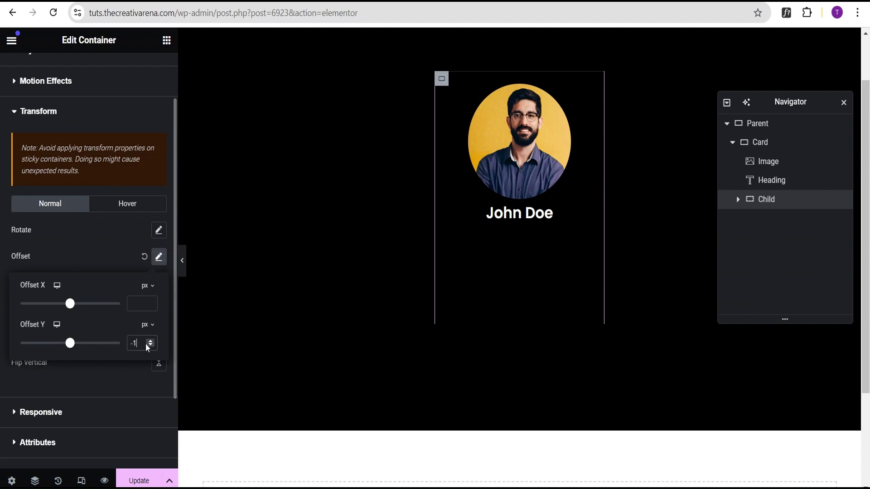
text(0)
click(100, 253)
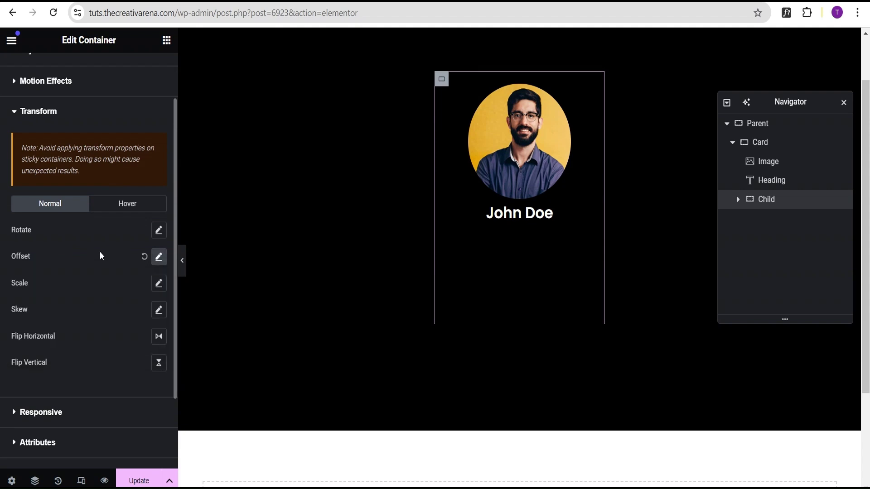
Set the Child container's hover transform vertical offset to -200 px
click(125, 208)
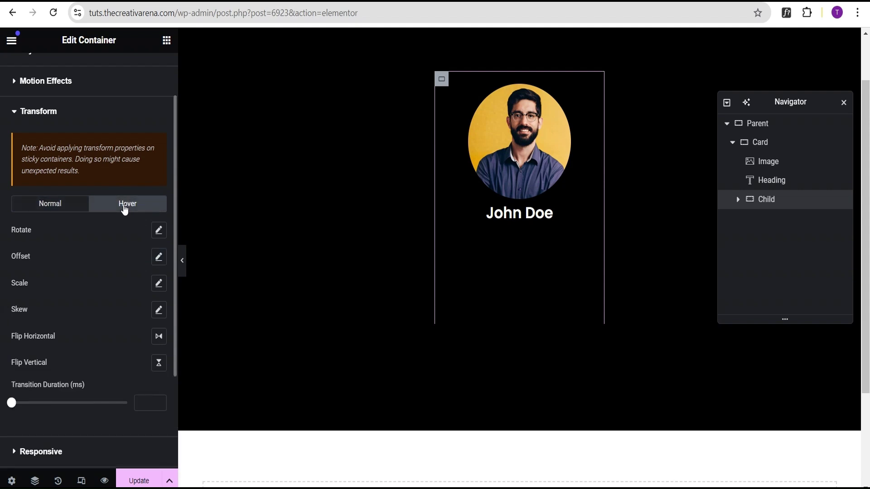
click(159, 257)
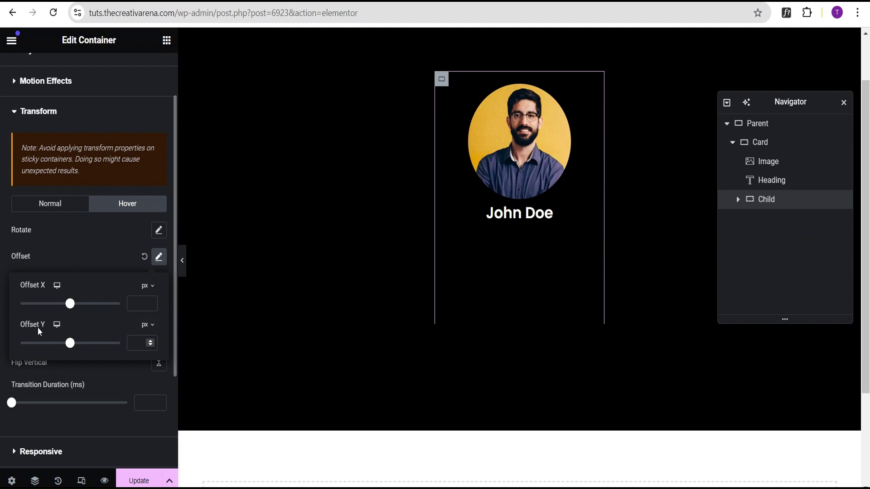
click(131, 343)
text(-200)
click(84, 259)
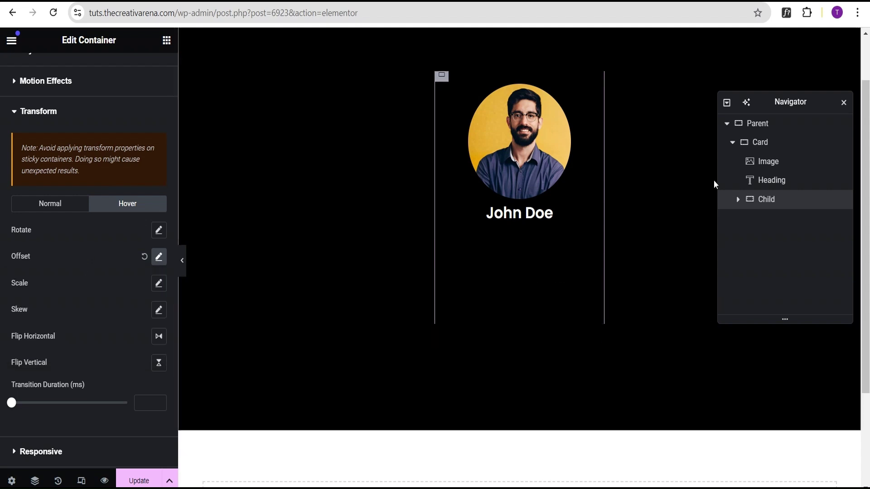
click(777, 148)
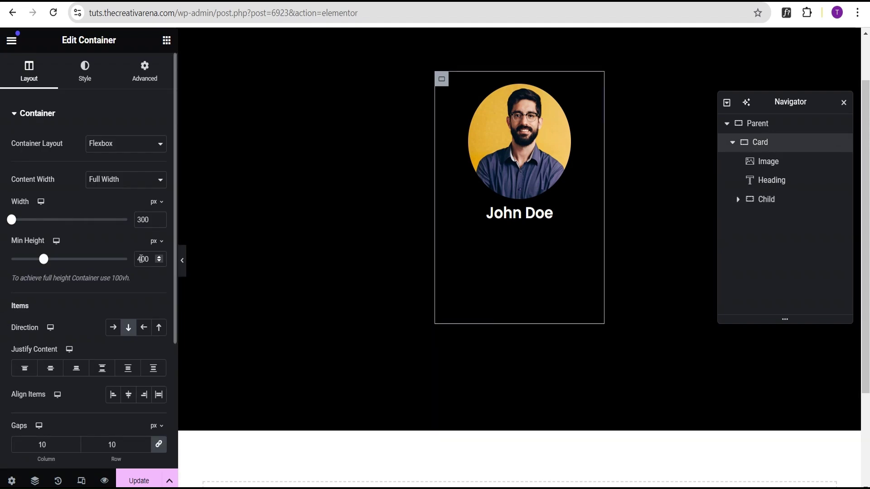
Check the Child container's hover transform Offset Y of -200
click(779, 200)
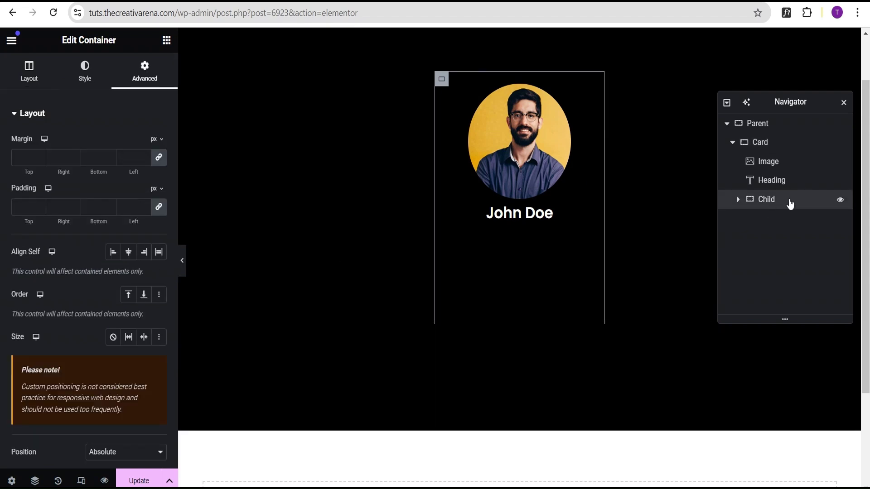
click(25, 76)
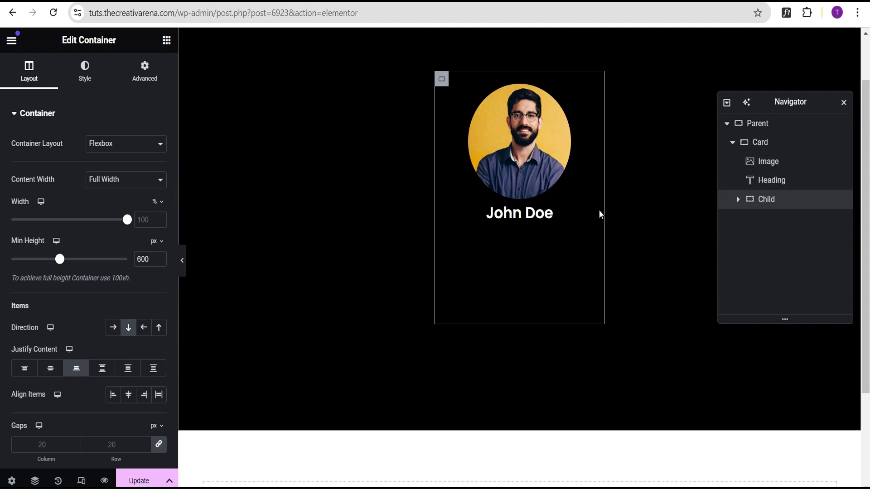
click(143, 72)
click(130, 119)
click(77, 178)
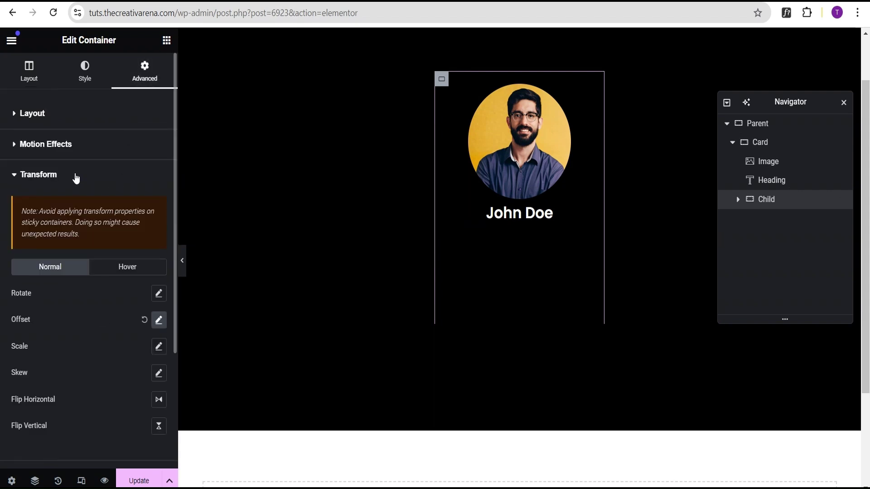
click(125, 271)
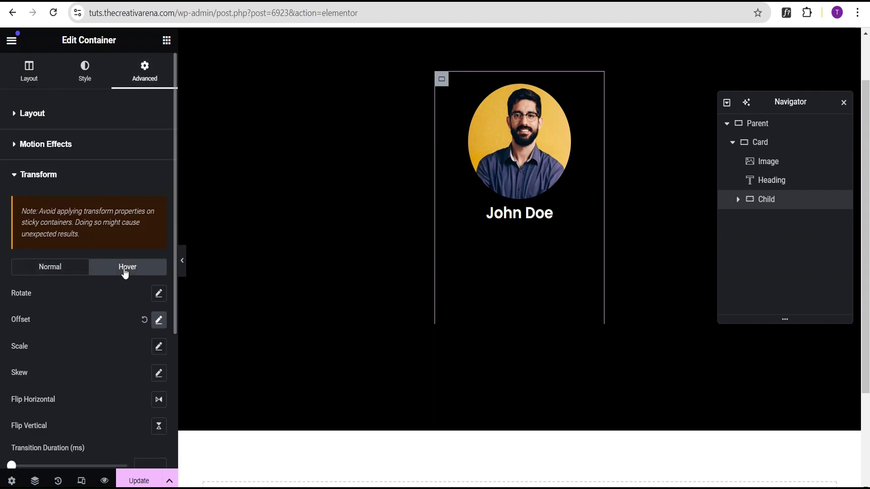
click(157, 321)
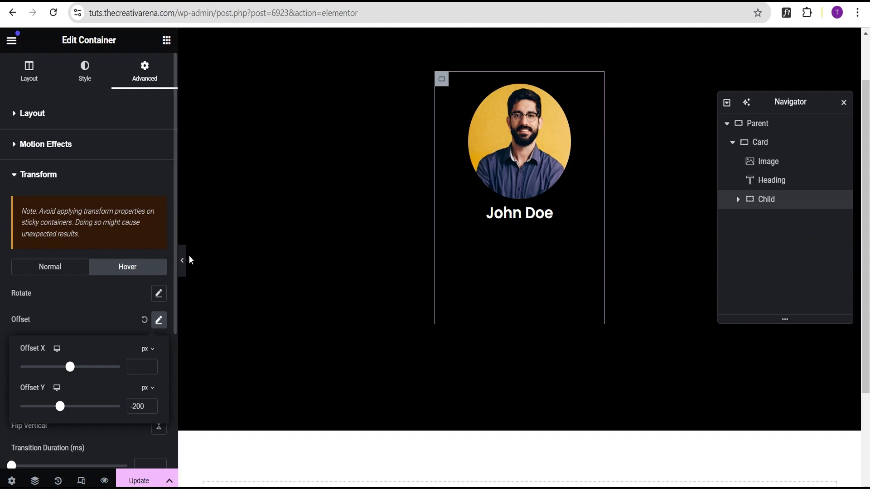
click(111, 298)
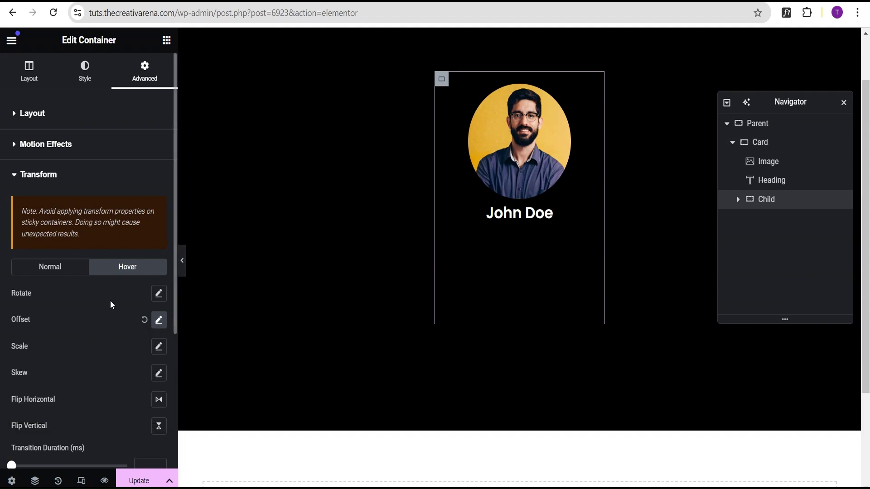
Set the transition duration to 700 ms and hide the editor to preview the card
scroll(108, 301, down, 3)
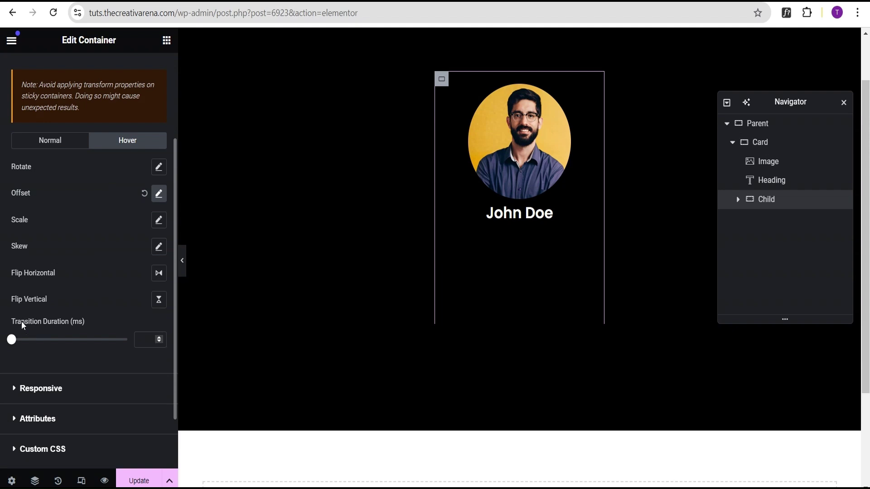
click(142, 338)
text(700)
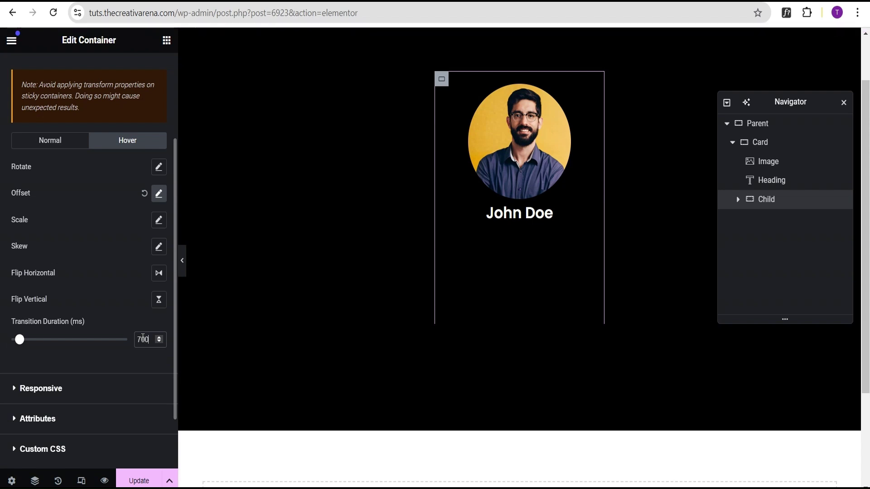
click(183, 267)
mouse_move(459, 212)
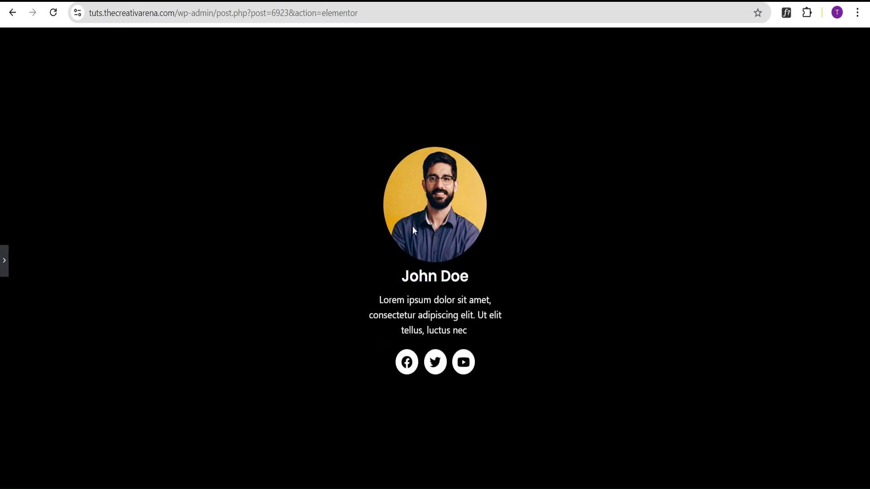
Reopen the Elementor editor panel after the preview
click(3, 262)
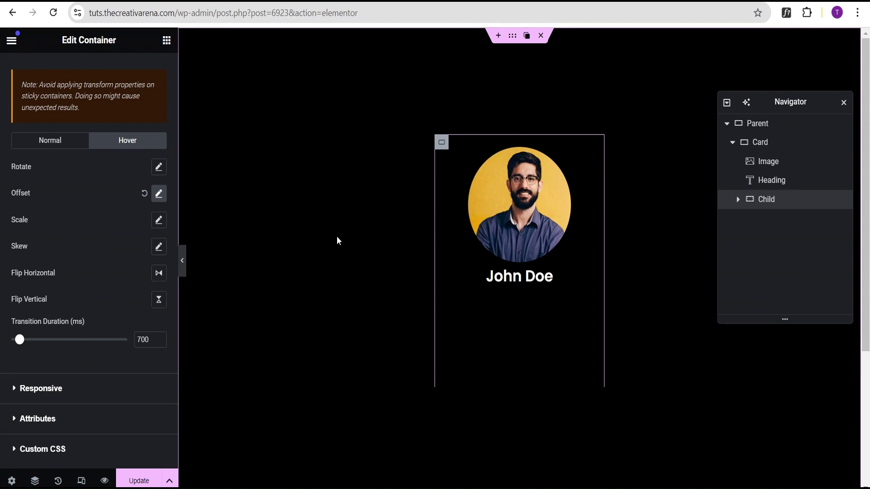
Give the Card a solid 3 px hover border coloured #DB9D00
click(776, 143)
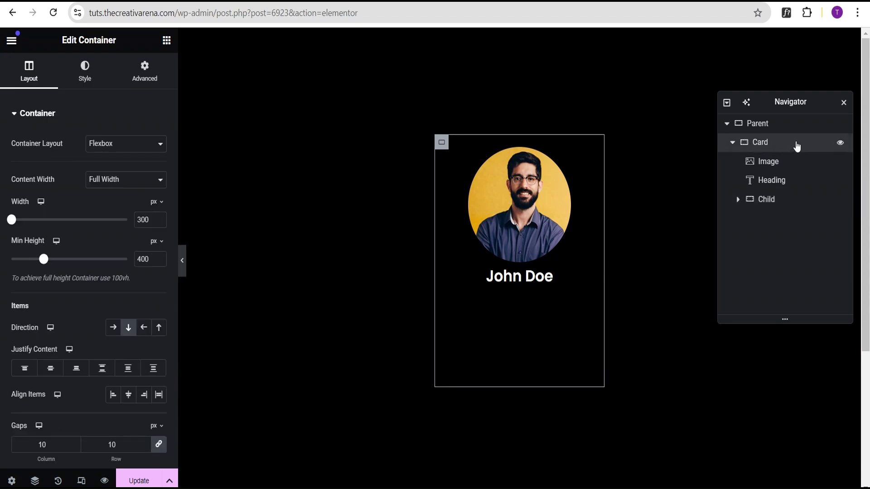
click(88, 85)
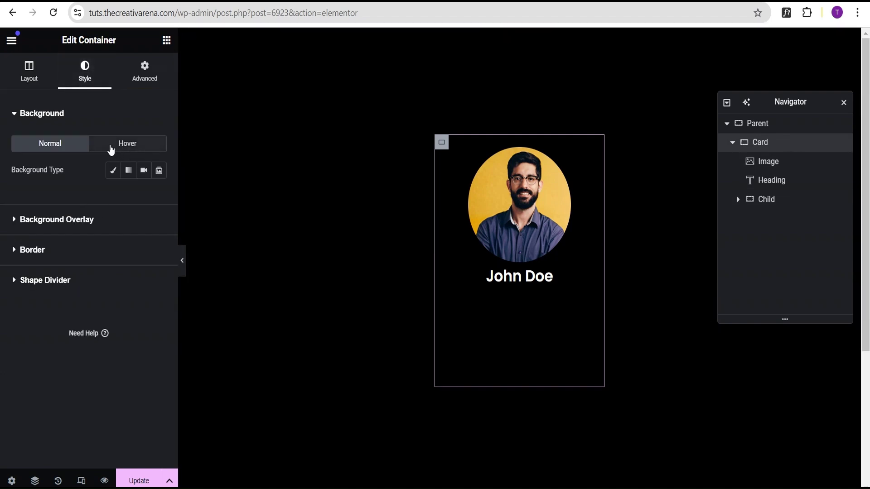
click(41, 250)
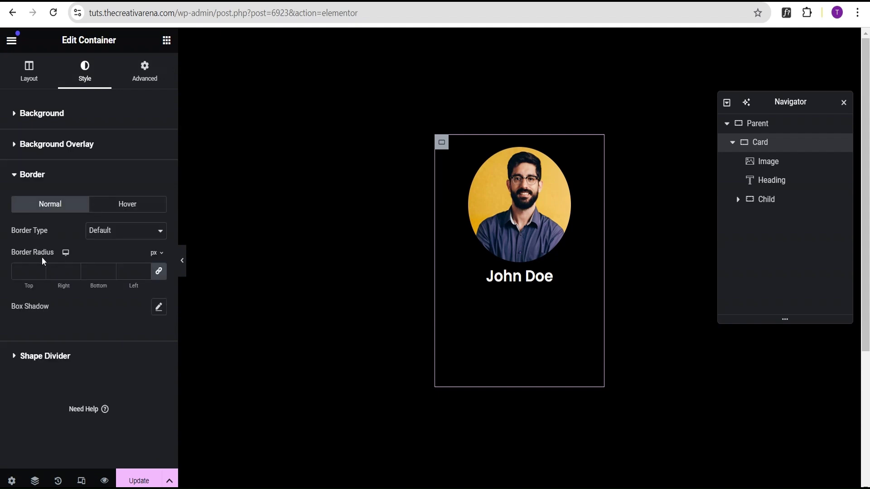
click(129, 207)
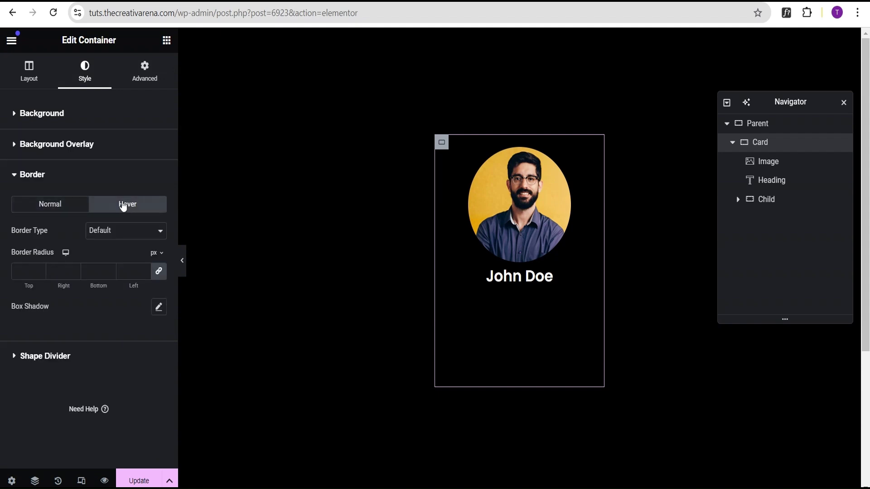
click(89, 235)
click(114, 276)
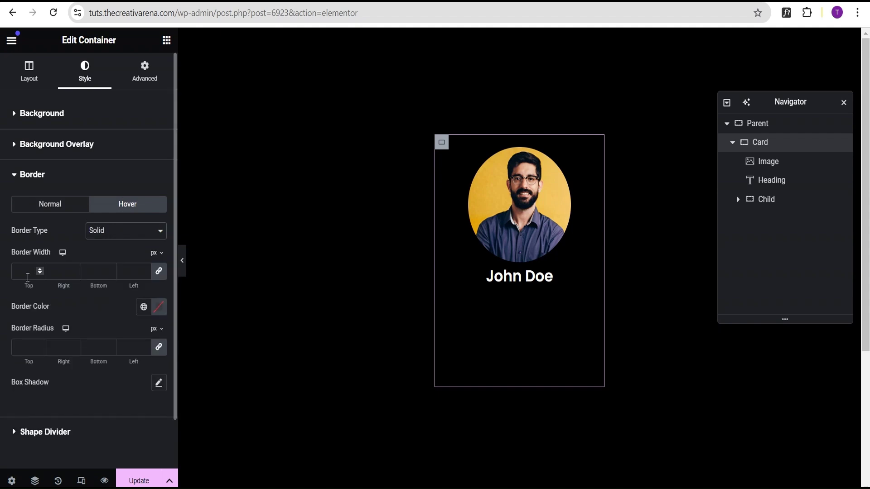
click(23, 271)
text(3)
click(159, 309)
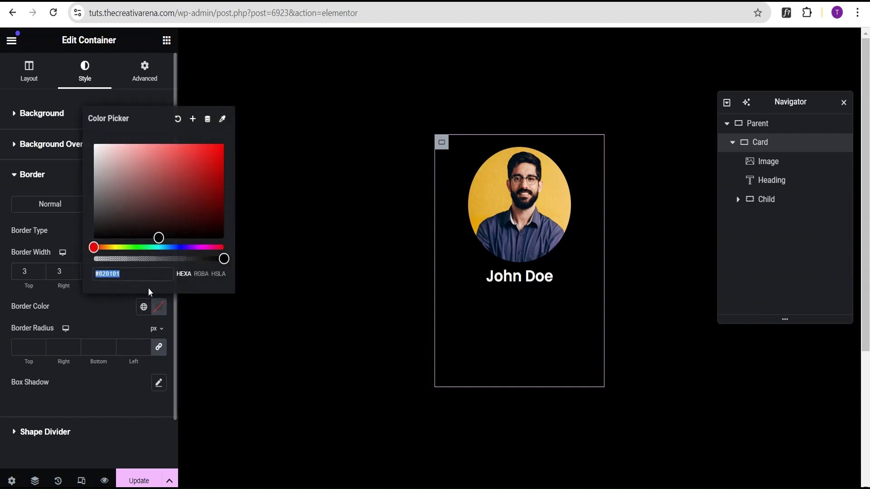
text(DB)
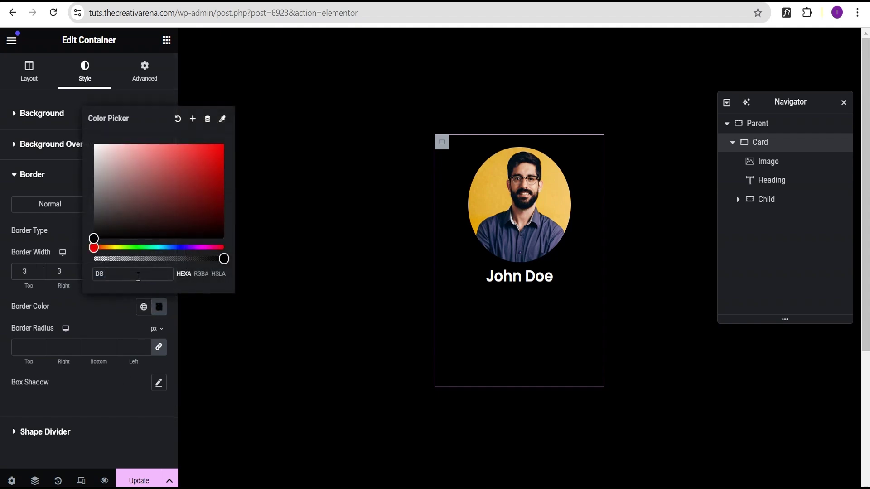
text(9D00)
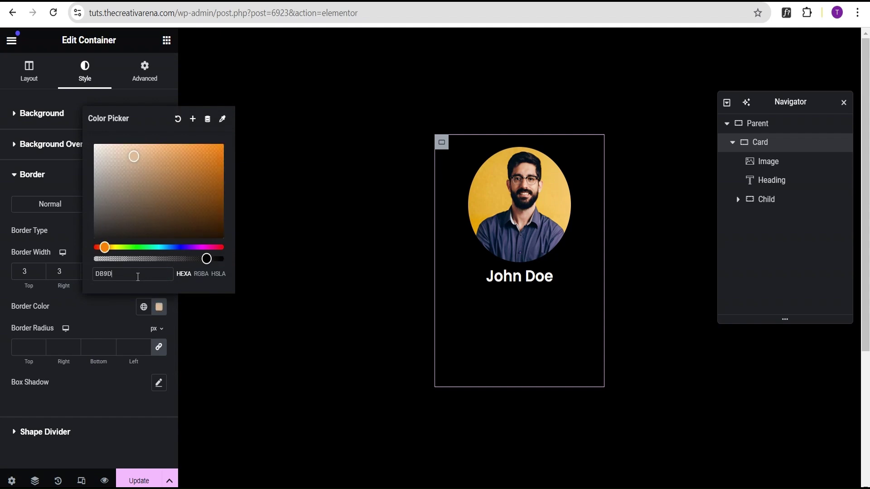
click(111, 308)
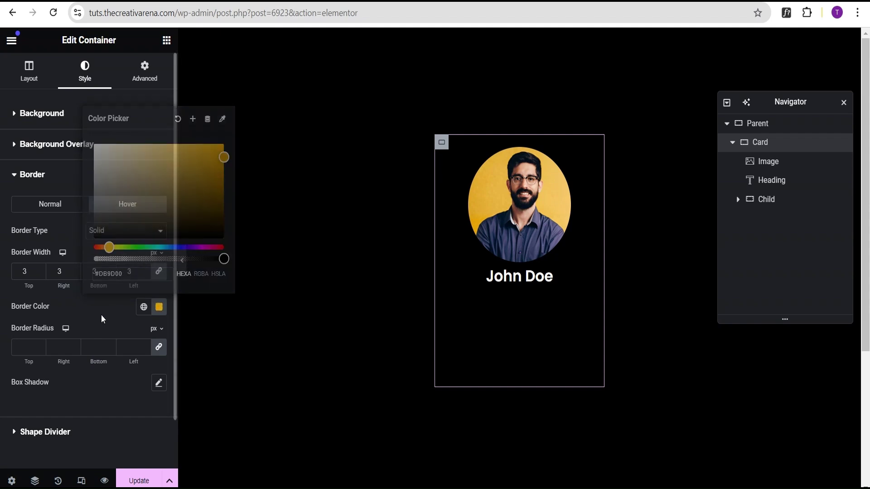
Set the card's hover border radius to 10 px
click(24, 347)
text(10)
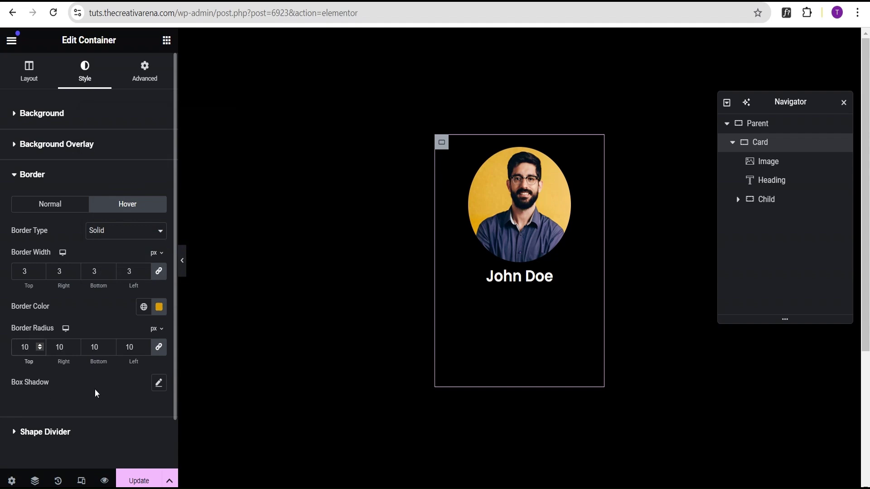
scroll(132, 394, down, 1)
Turn on the hover box shadow and make its colour fully opaque white
click(158, 328)
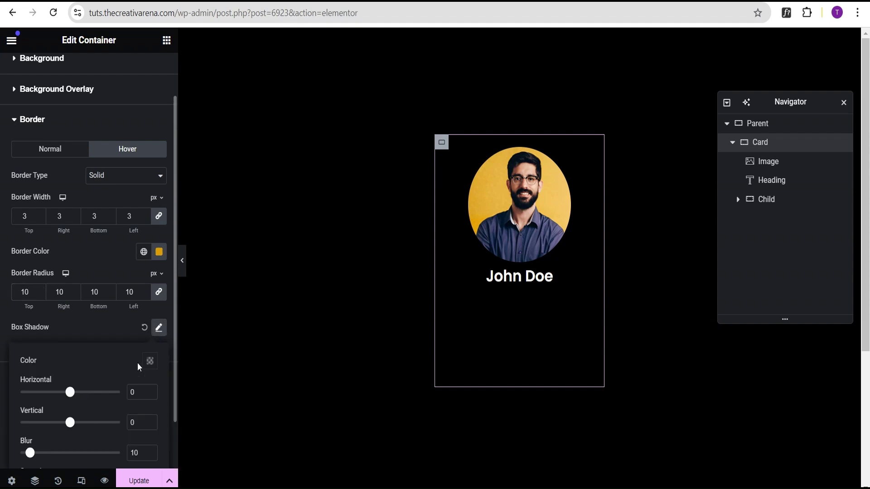
click(151, 365)
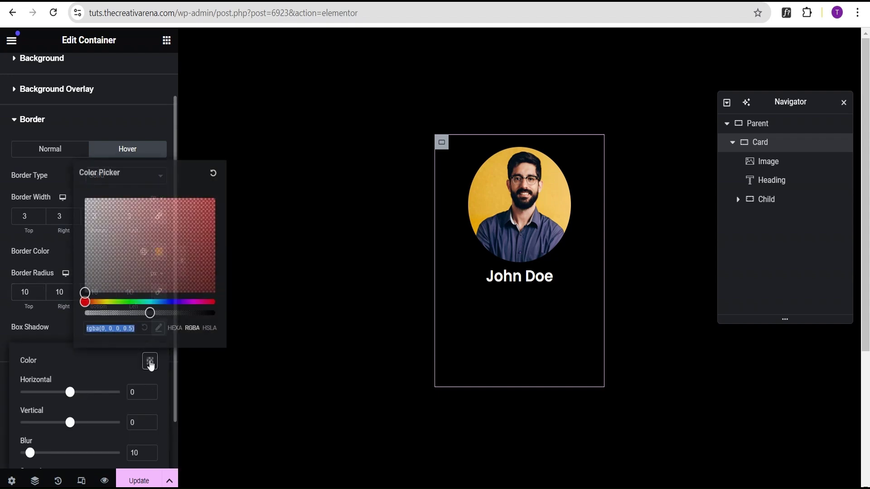
drag(150, 312, 216, 316)
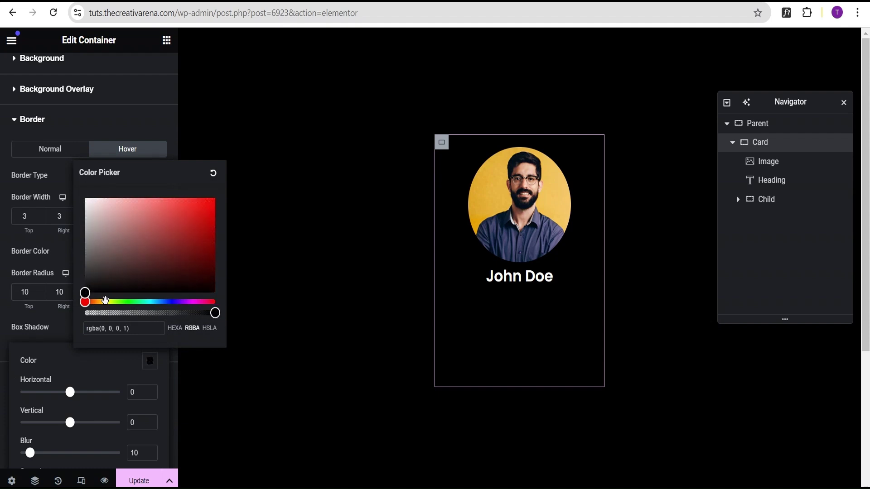
drag(85, 292, 85, 197)
click(83, 382)
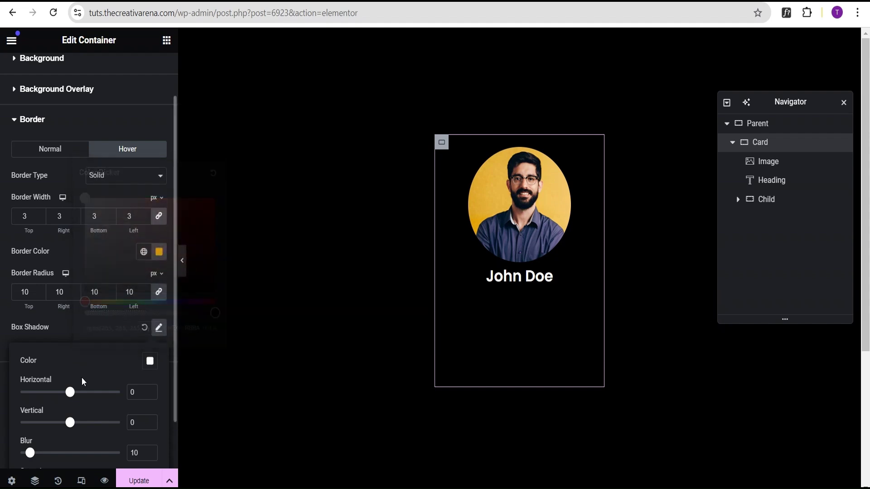
Give the shadow 10 horizontal, 10 vertical and 0 blur, then hide the editor to preview
click(130, 393)
text(1)
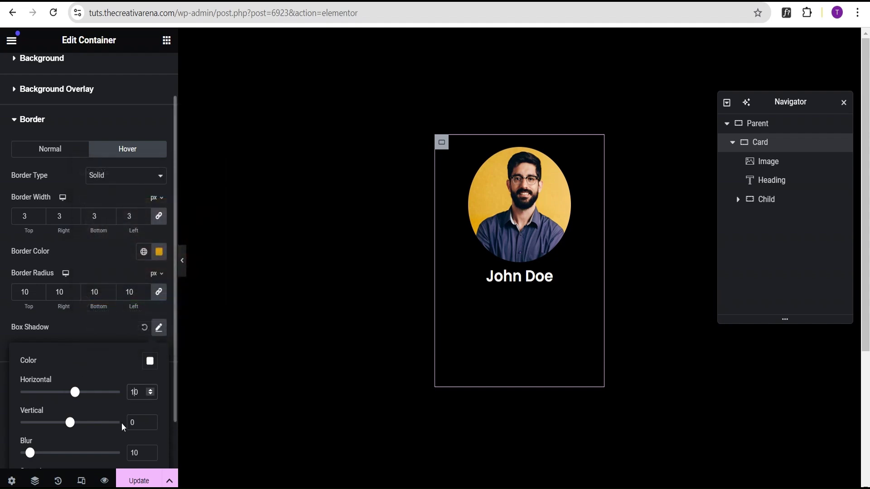
click(128, 422)
text(1)
scroll(123, 439, down, 1)
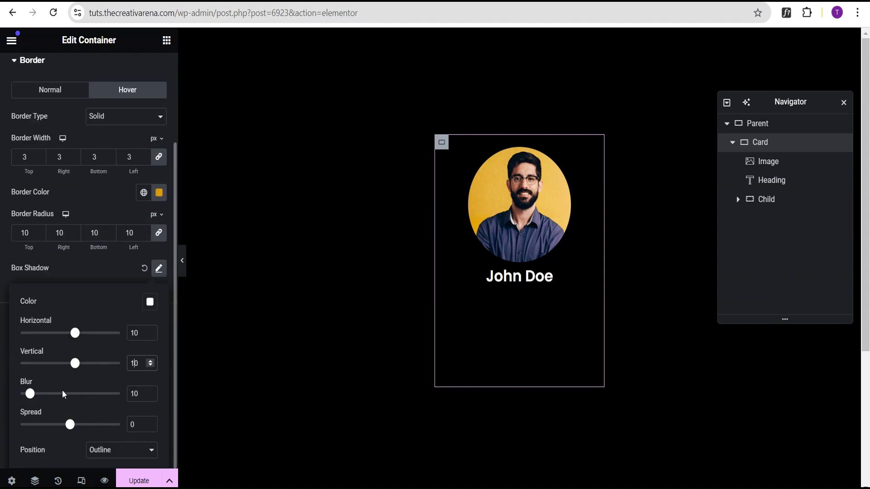
key(Tab)
text(0)
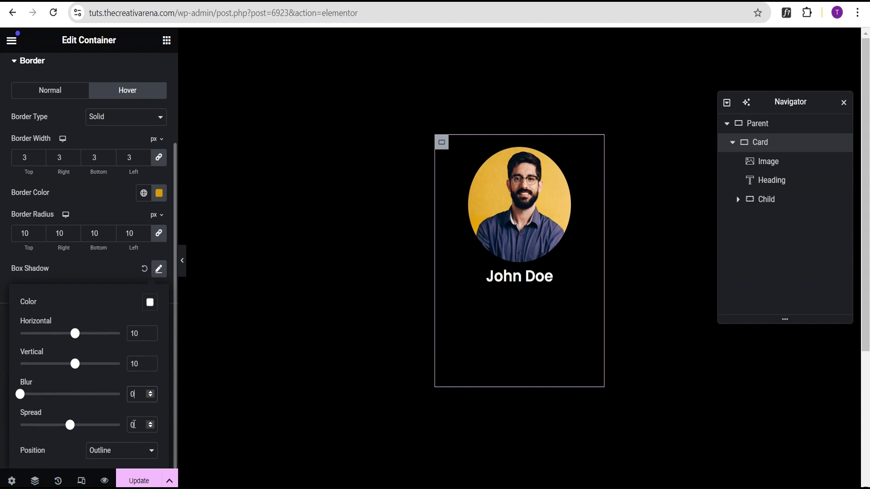
click(97, 269)
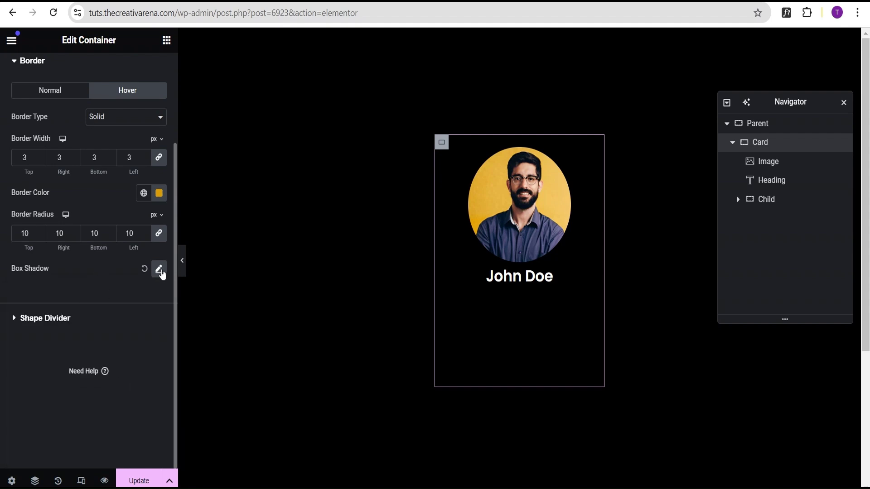
click(182, 261)
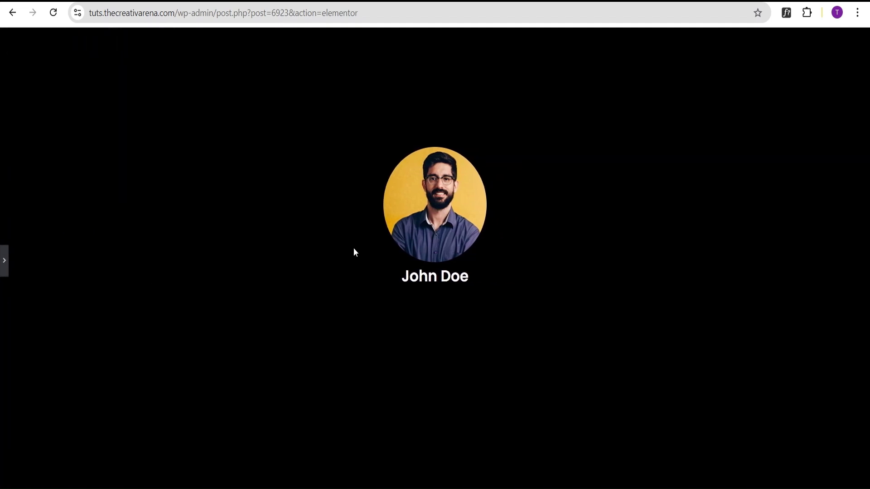
Check the card's gold hover border, white shadow and sliding content, then reopen the editor panel
mouse_move(434, 227)
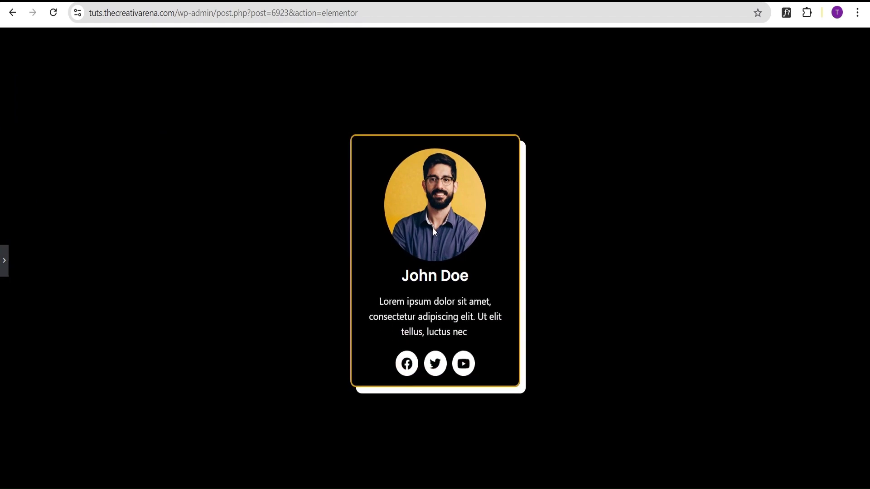
mouse_move(467, 177)
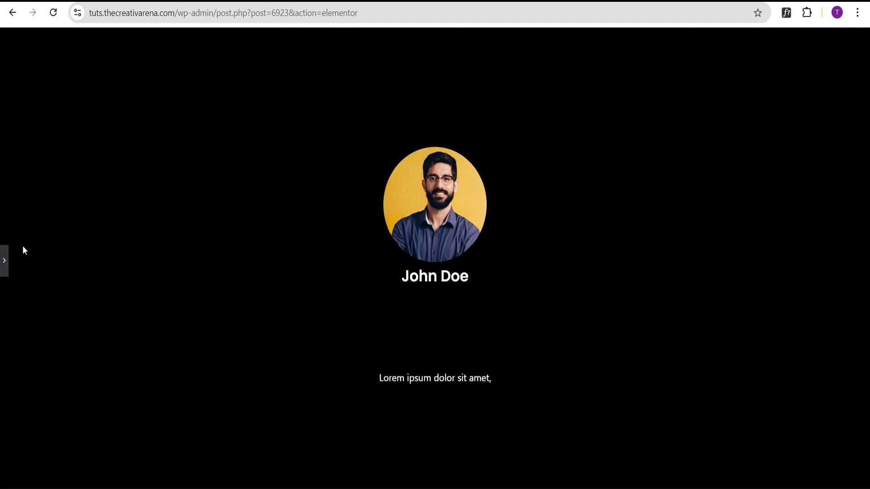
click(4, 260)
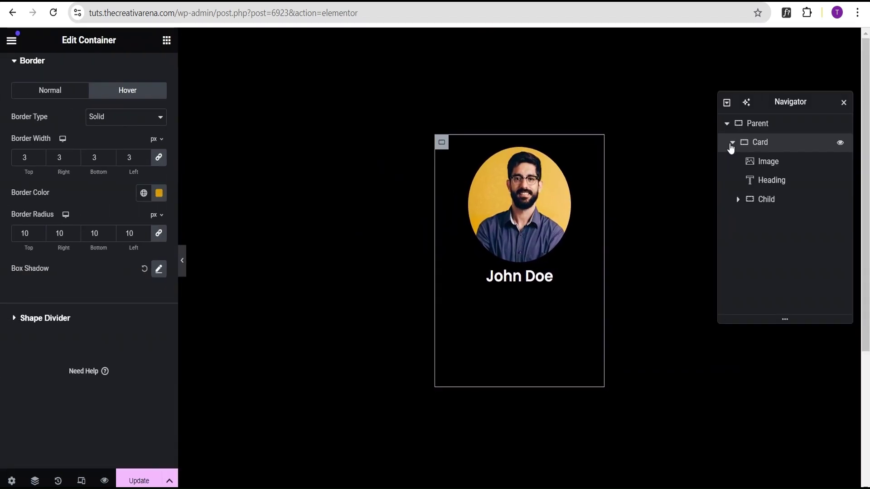
Duplicate the John Doe Card twice in the Navigator to get three cards
click(731, 146)
right_click(790, 149)
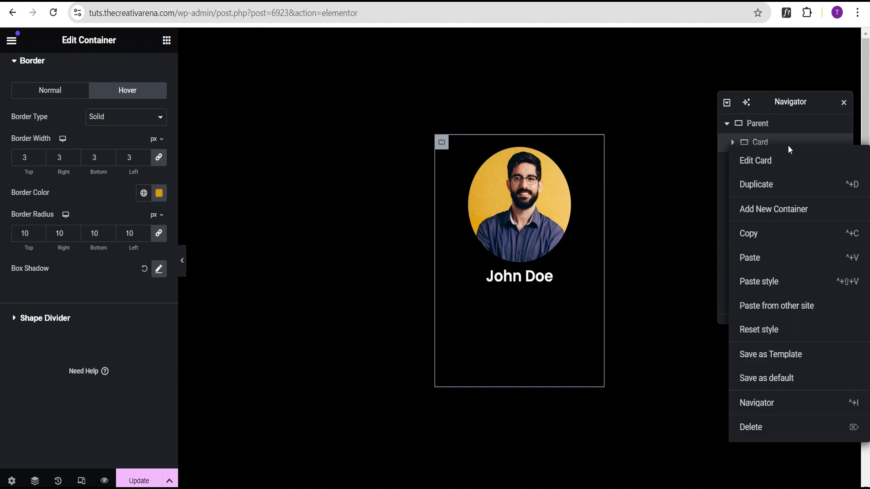
click(790, 187)
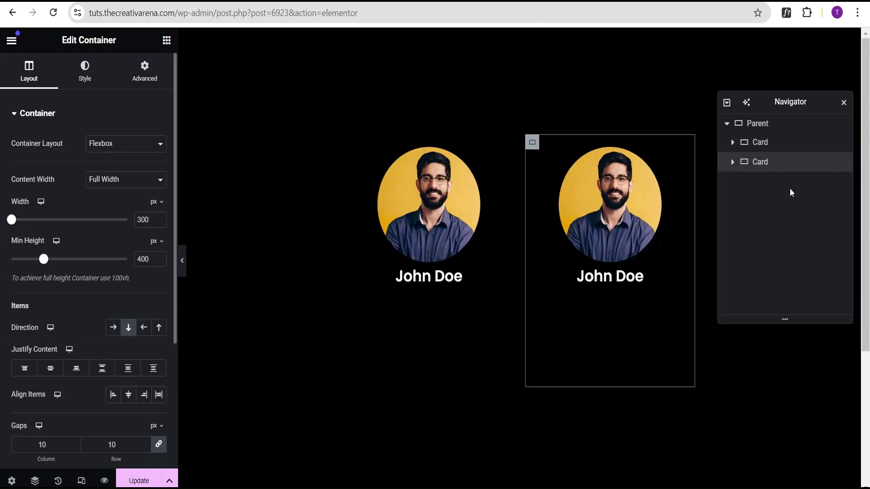
right_click(783, 161)
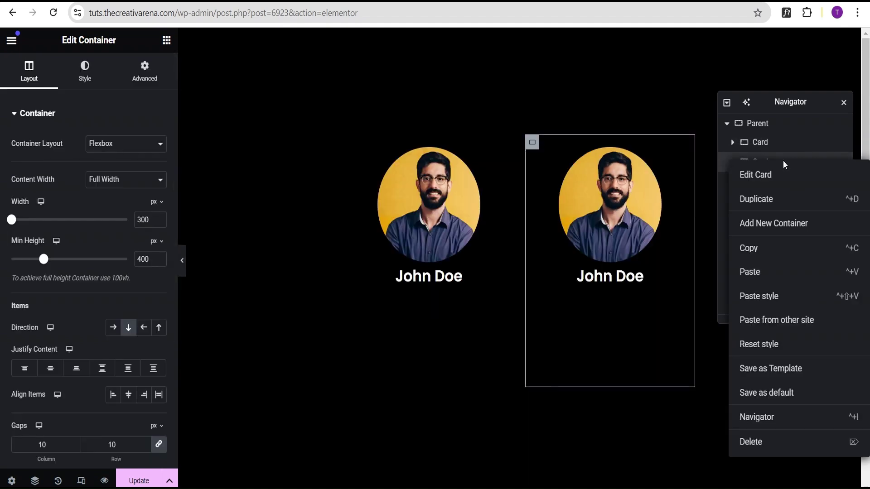
click(786, 203)
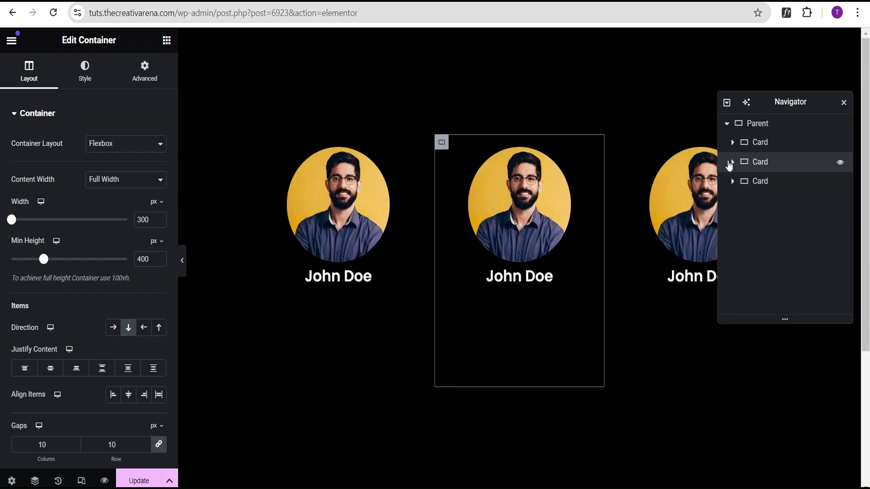
Replace the middle card's image with the photo of the woman in white
click(731, 162)
click(770, 181)
click(118, 170)
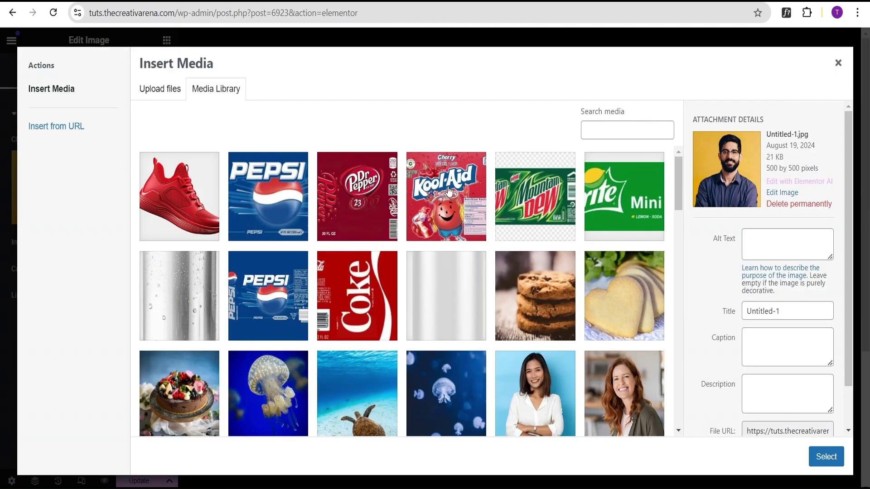
scroll(453, 200, down, 4)
click(525, 206)
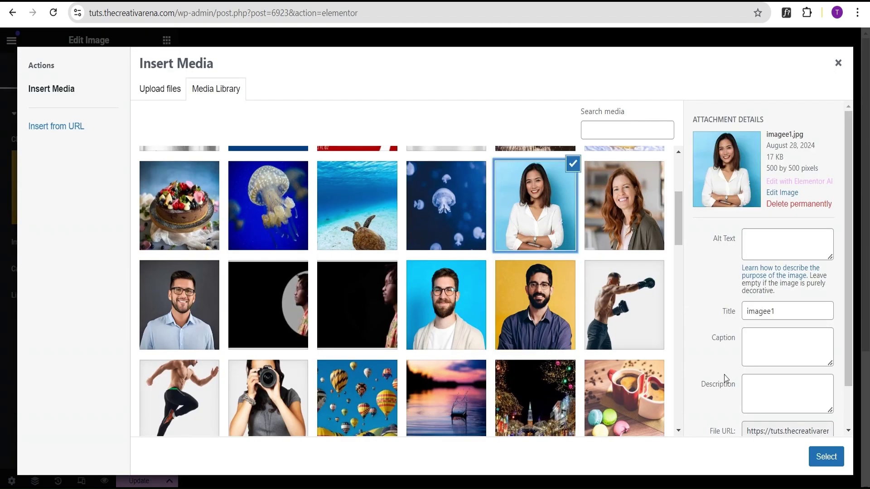
click(810, 453)
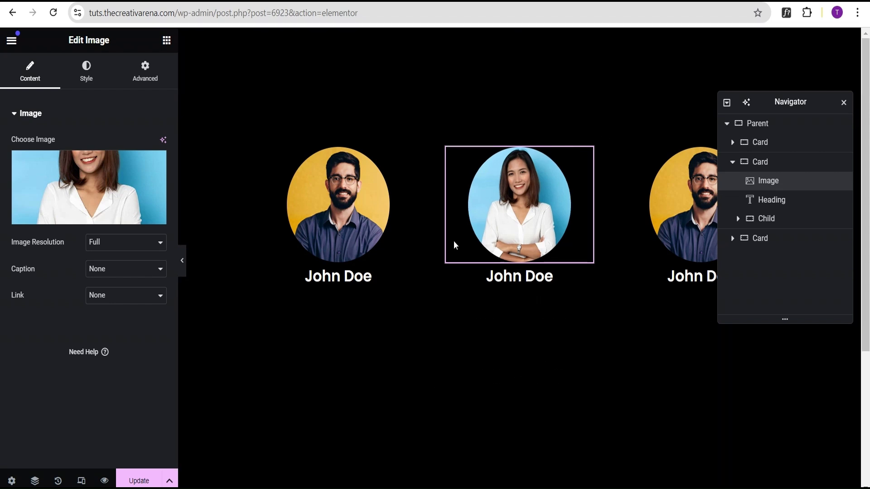
Change the middle card's heading from John Doe to Anna Doe
click(776, 201)
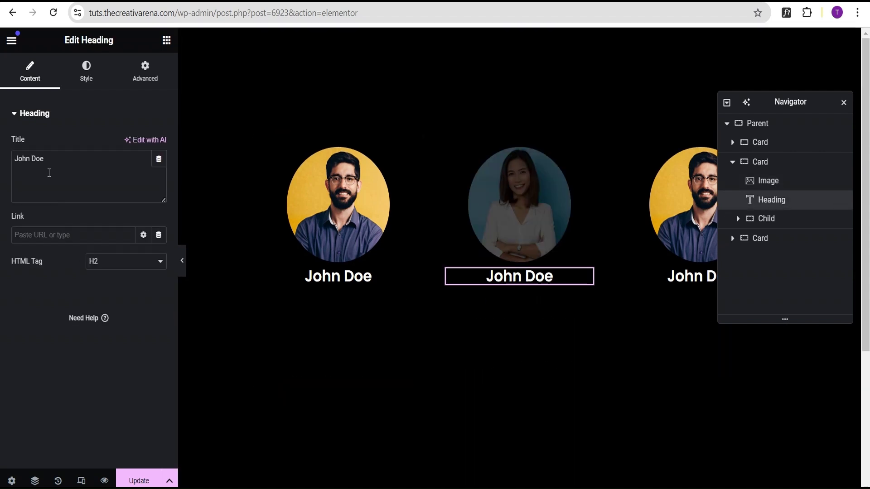
drag(31, 159, 2, 162)
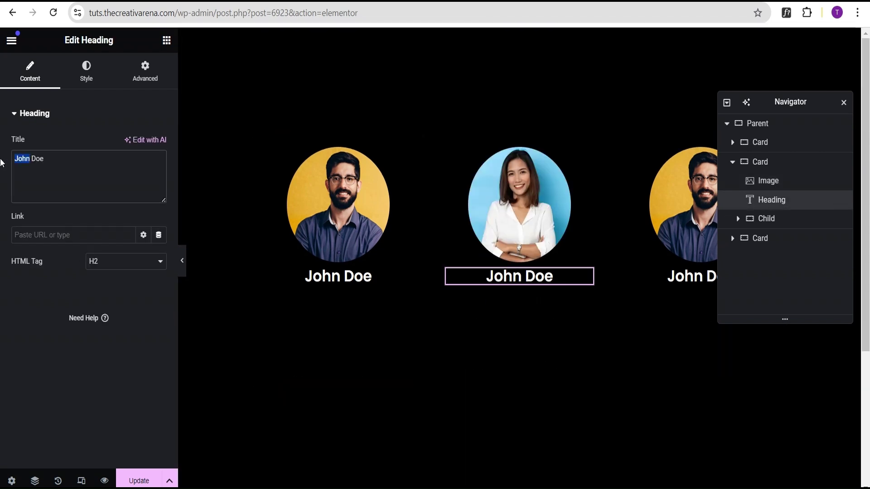
key(BackSpace)
text(Ann)
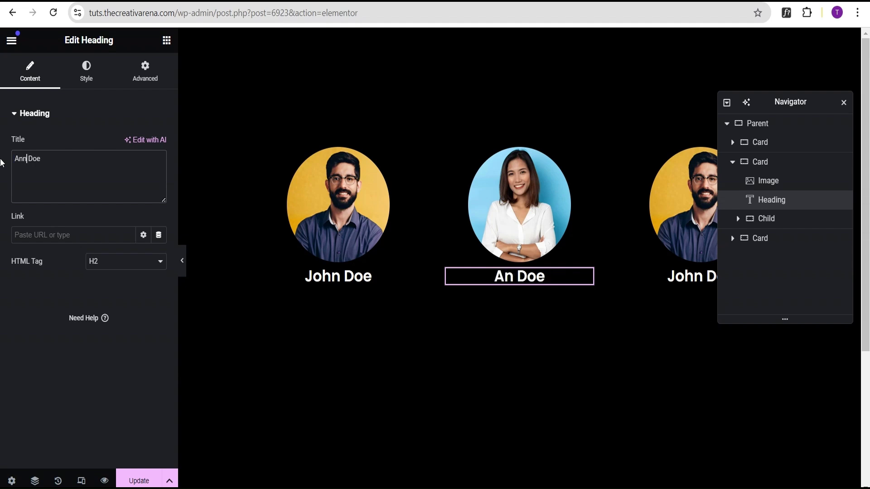
text( Jones)
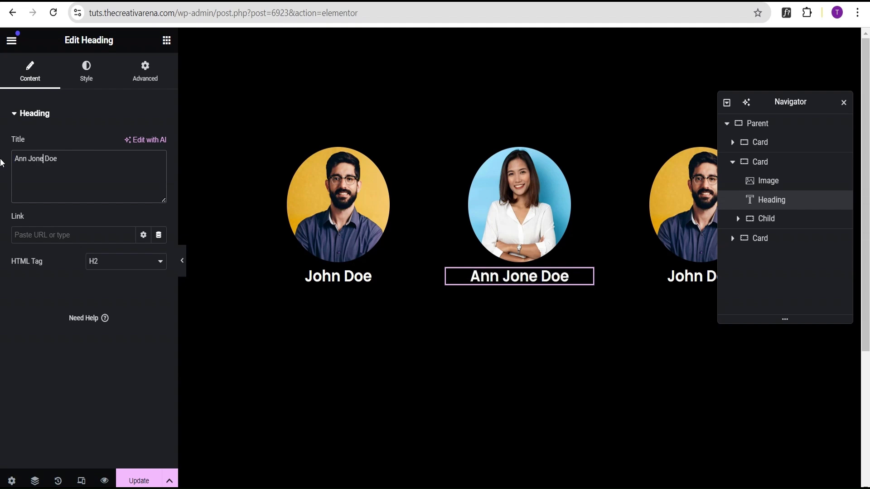
drag(47, 161, 31, 161)
key(BackSpace)
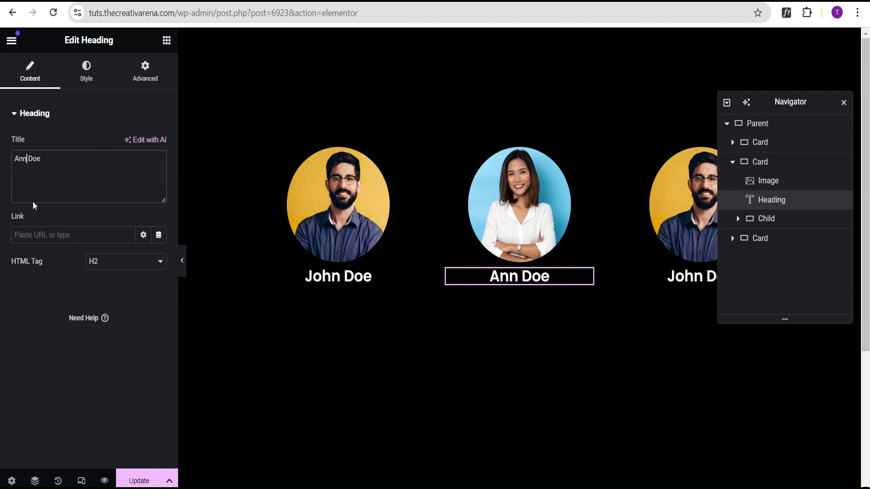
text(s)
key(BackSpace)
text(a)
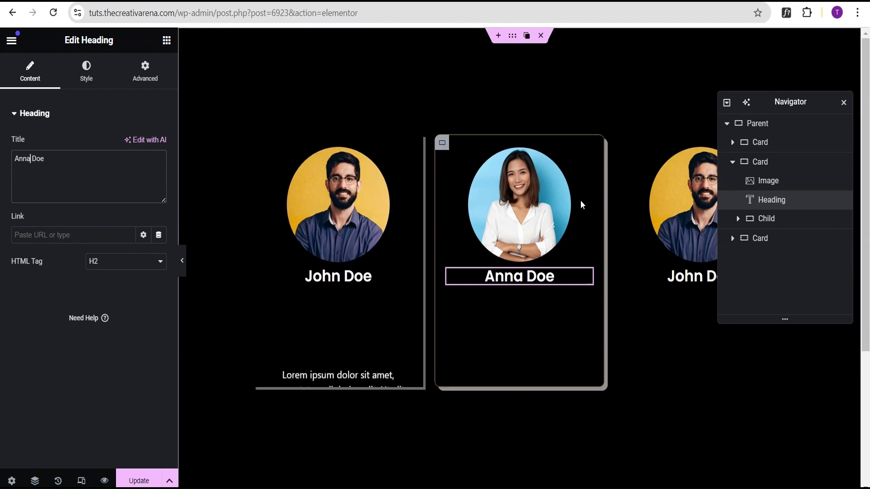
click(732, 162)
Replace the third card's image with the photo of the man in glasses on grey
click(765, 183)
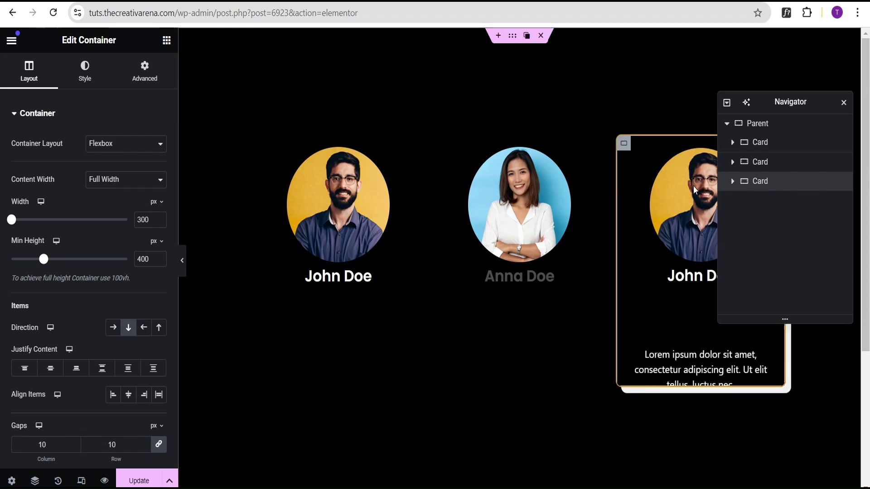
click(733, 182)
click(761, 202)
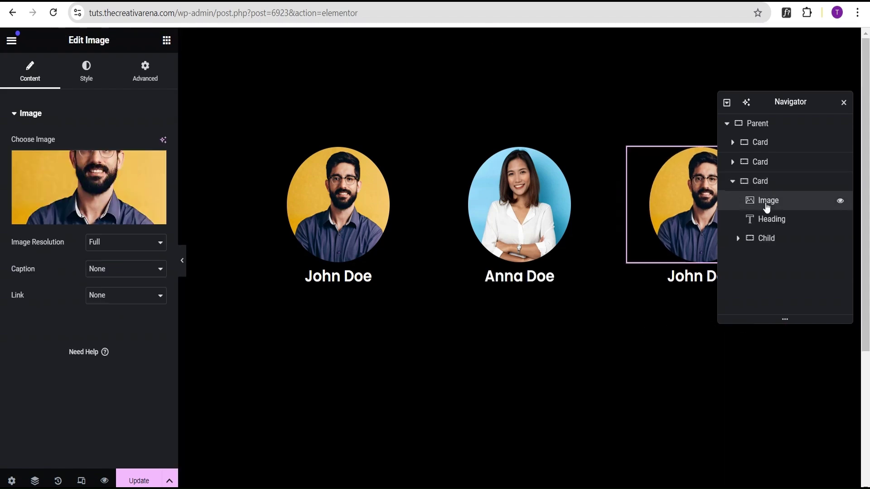
click(144, 219)
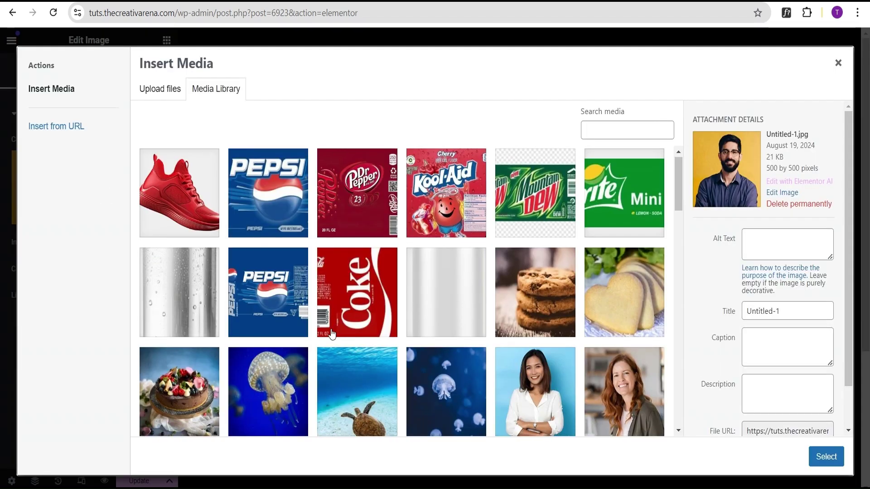
scroll(404, 290, down, 5)
click(199, 247)
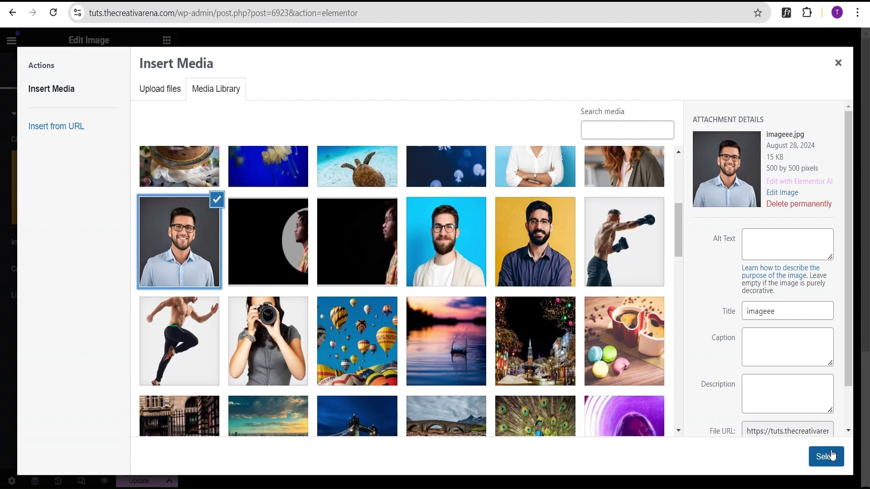
click(826, 456)
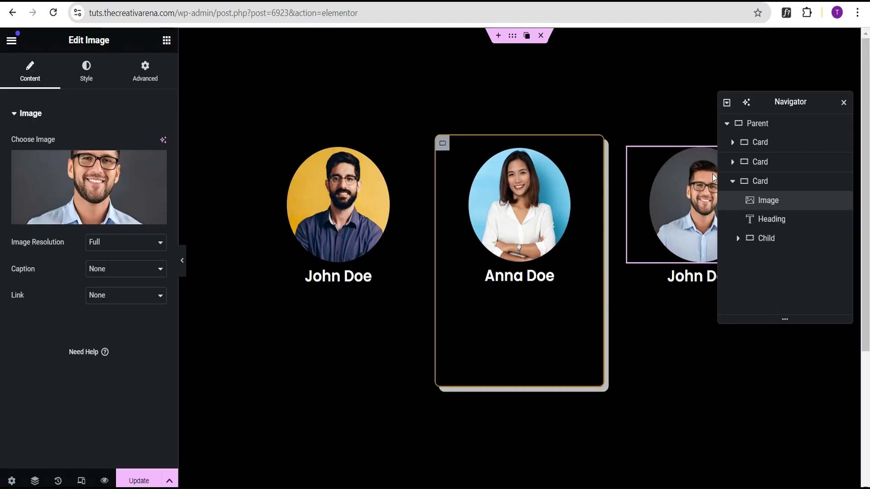
Change the third card's heading from John Doe to Peter Doe
click(771, 219)
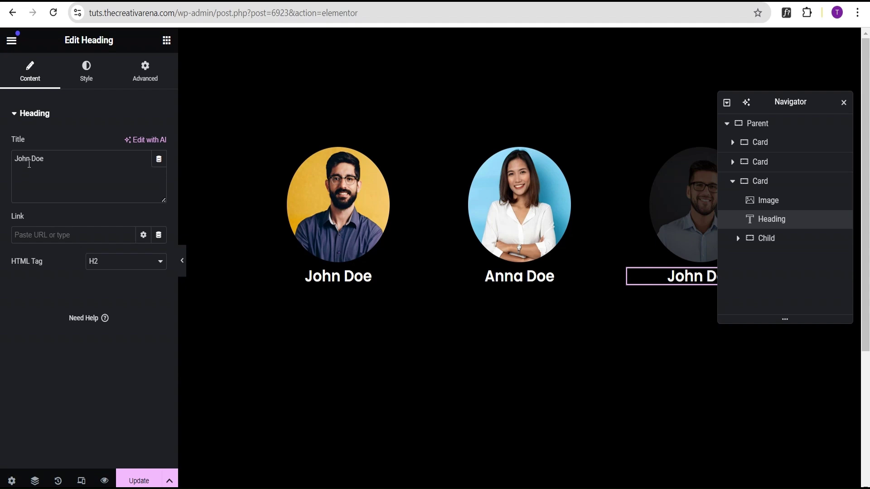
drag(30, 159, 8, 159)
text(Peter)
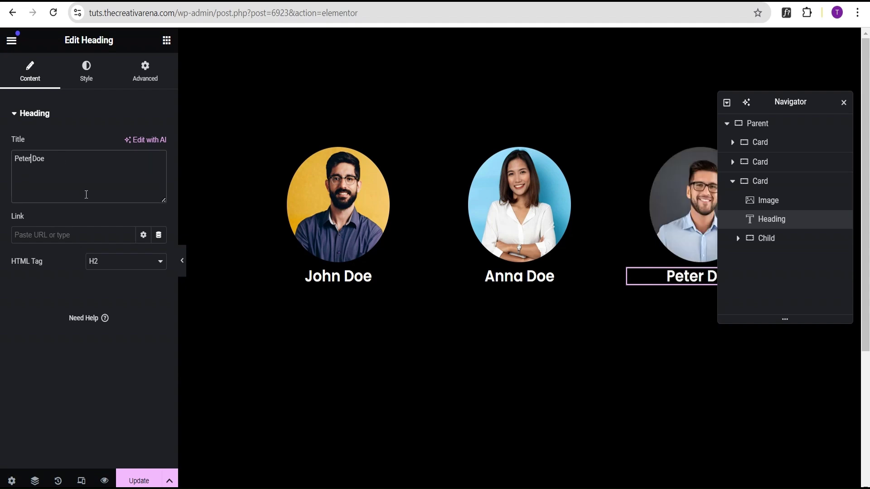
click(182, 262)
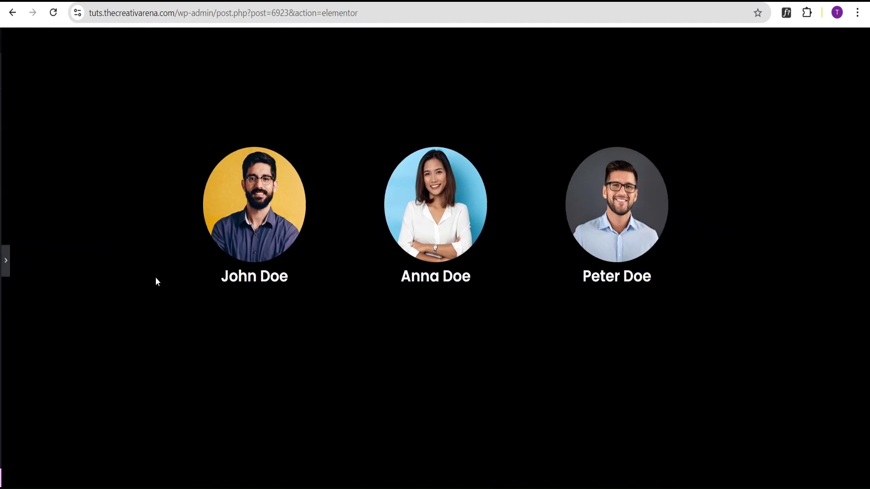
mouse_move(638, 157)
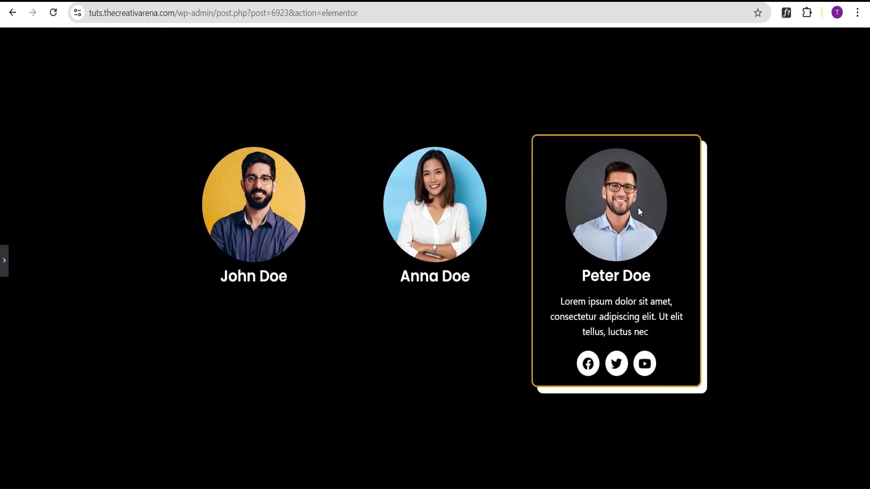
mouse_move(447, 208)
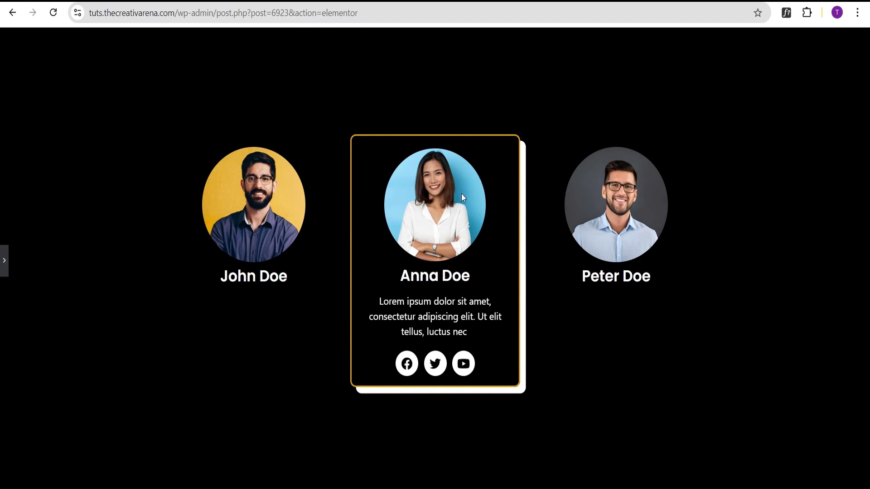
mouse_move(293, 208)
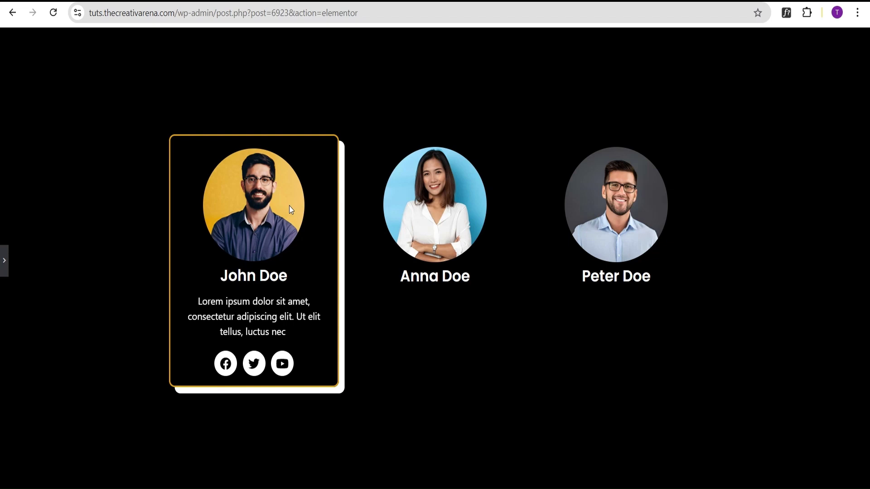
mouse_move(371, 222)
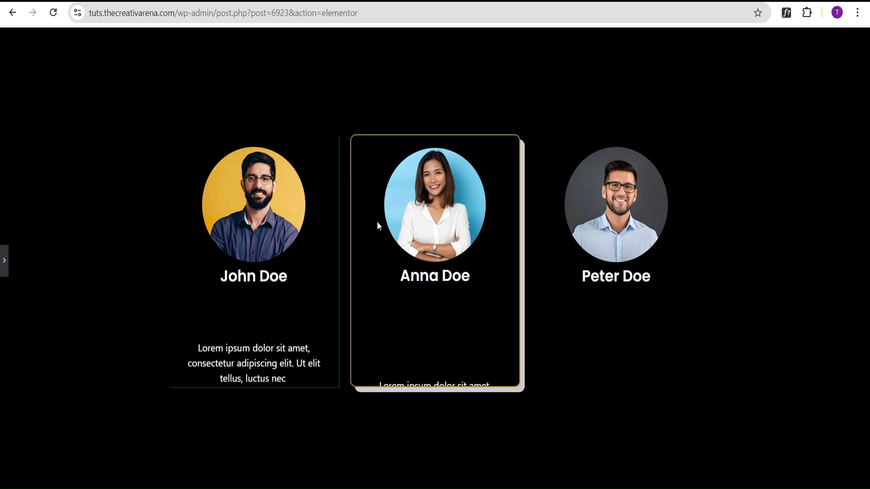
mouse_move(581, 244)
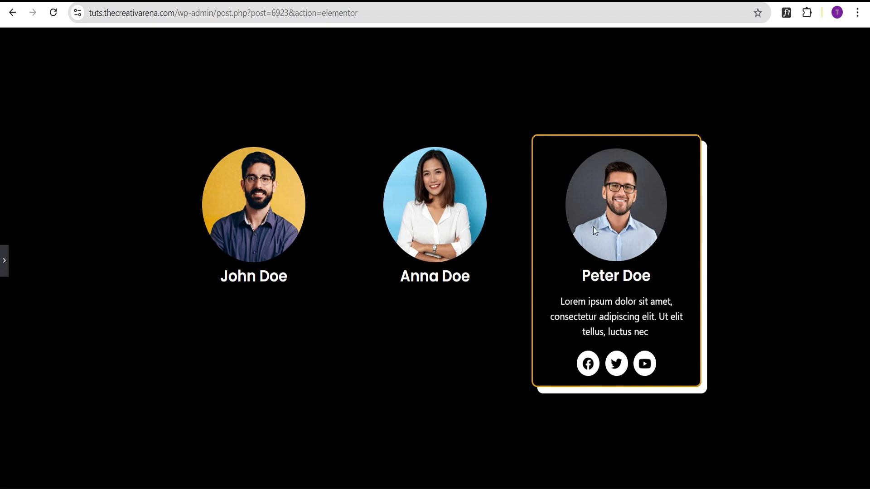
Give the Parent container padding of 100 top/bottom and 20 left/right
click(4, 261)
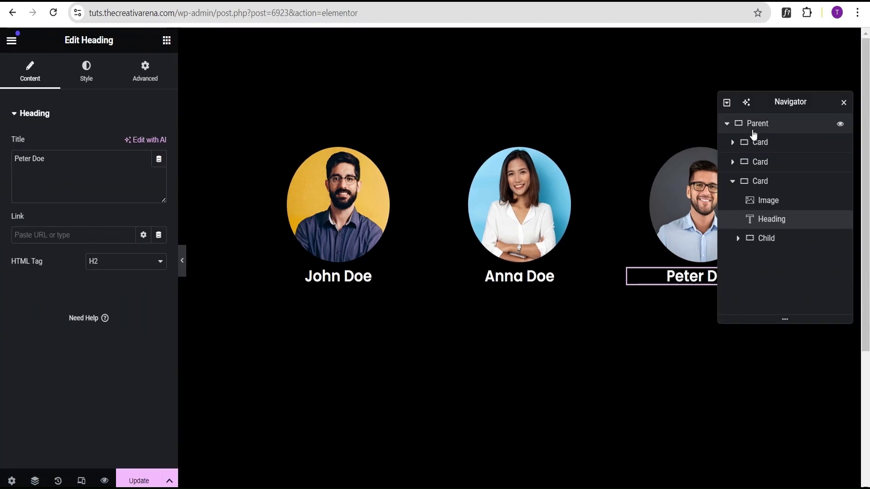
click(759, 130)
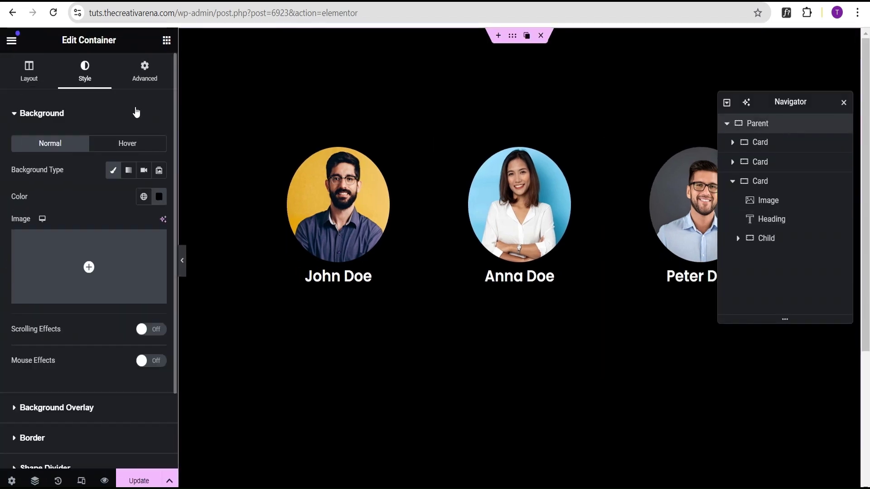
click(148, 80)
click(25, 211)
text(100)
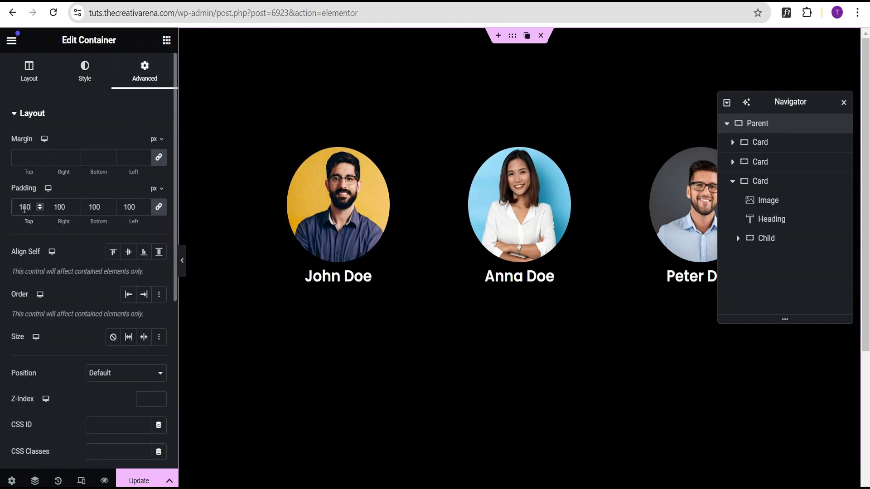
double_click(129, 207)
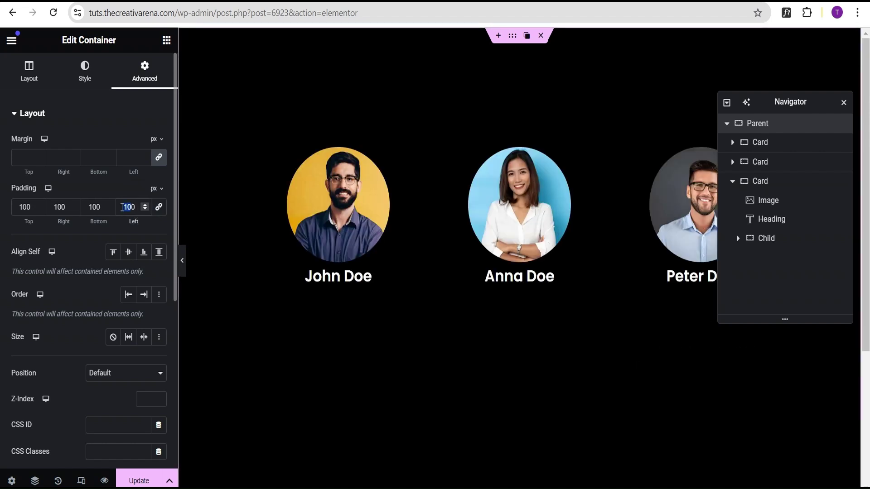
text(20)
double_click(60, 207)
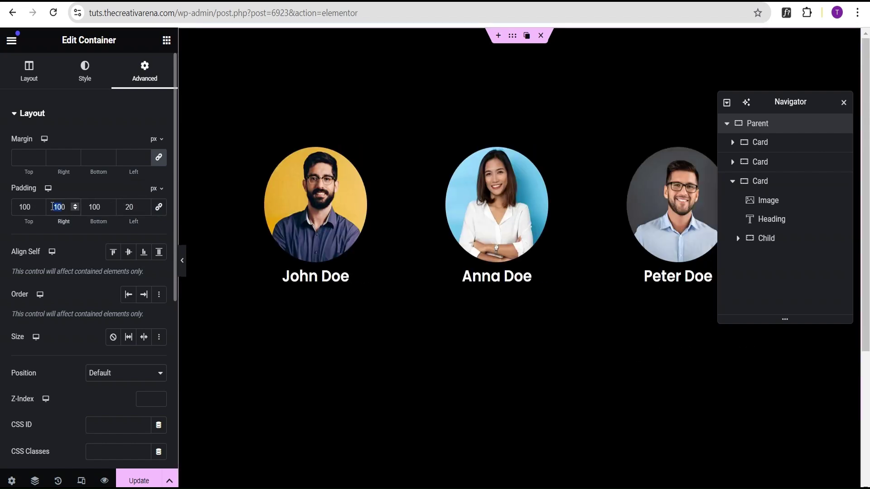
text(20)
Set the Parent container's Wrap to Wrap and turn on Responsive Mode
click(29, 74)
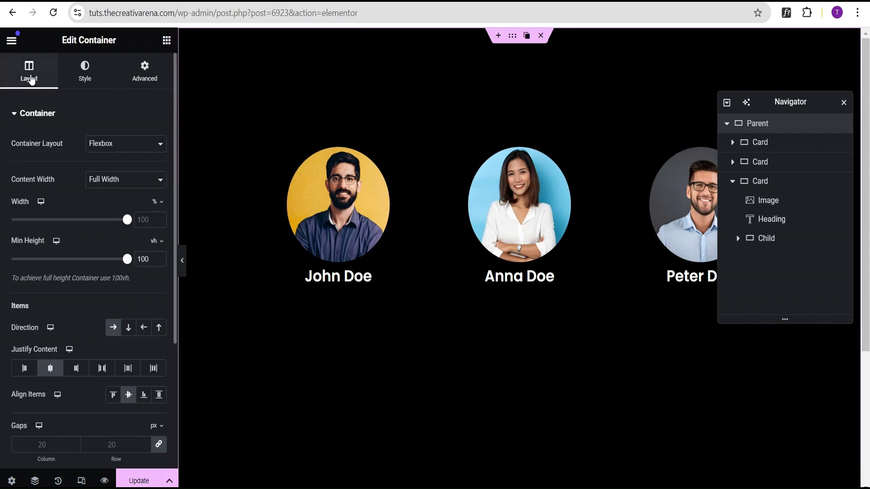
scroll(44, 250, down, 5)
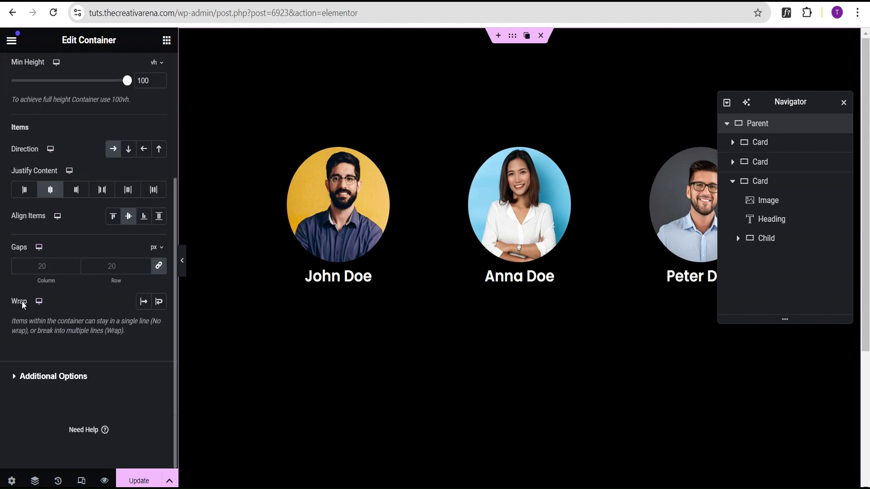
click(160, 303)
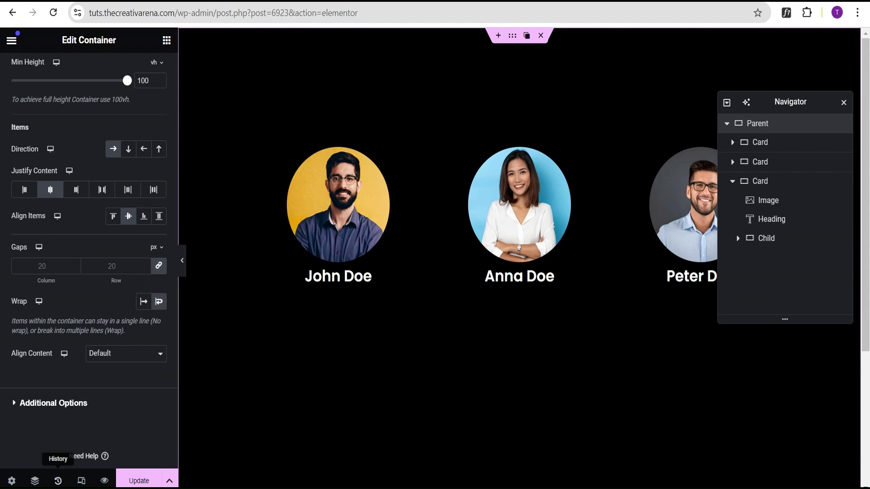
click(81, 481)
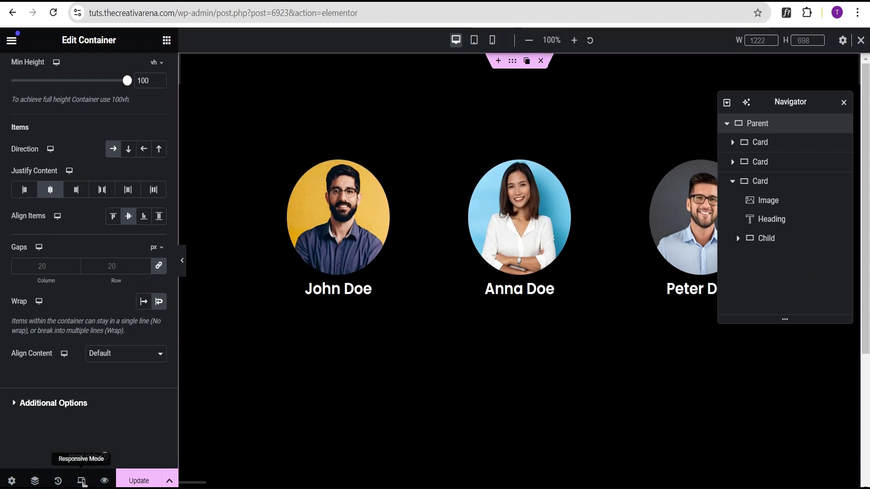
Preview the cards at tablet width and close the Navigator
click(474, 44)
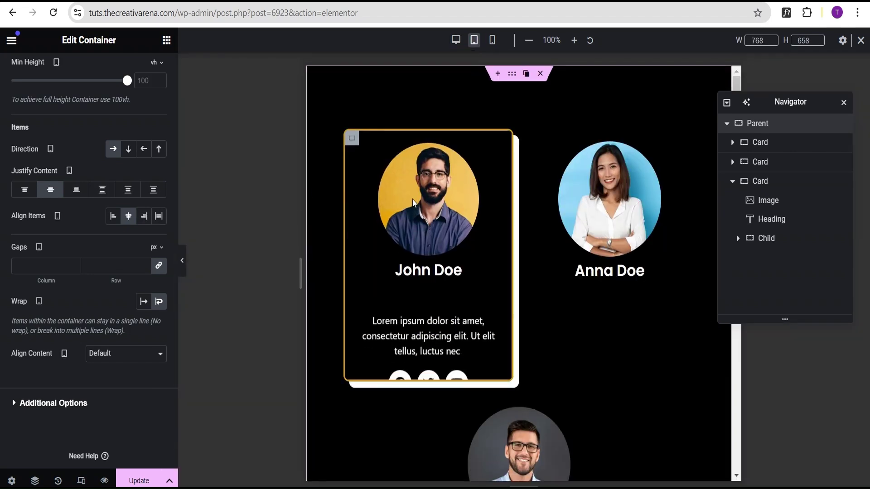
click(844, 102)
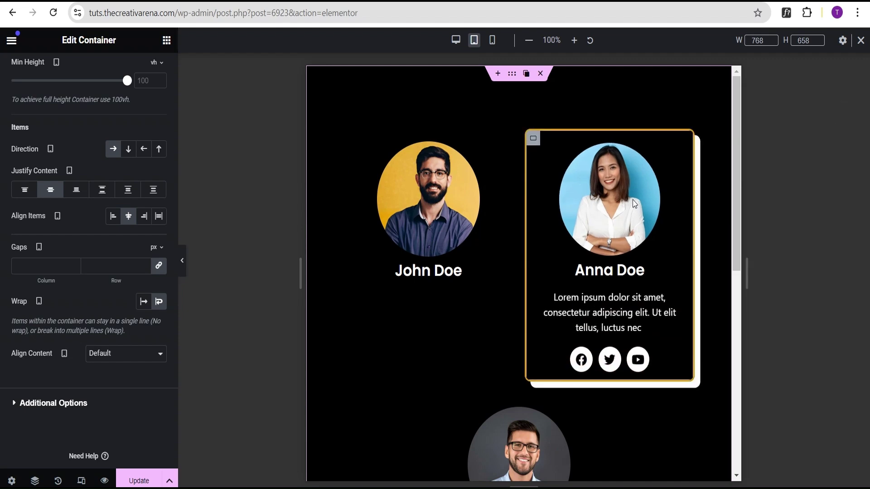
scroll(410, 258, down, 3)
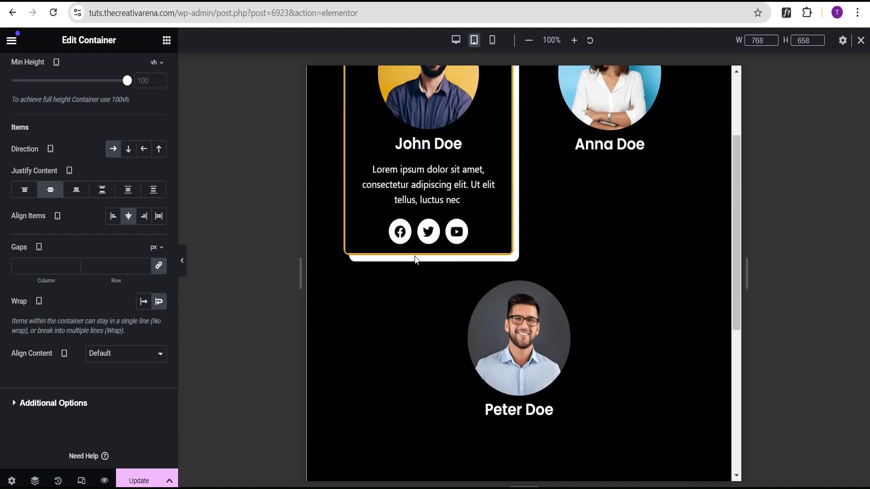
Check the cards stack at mobile width, return to desktop view and save with Update
click(494, 42)
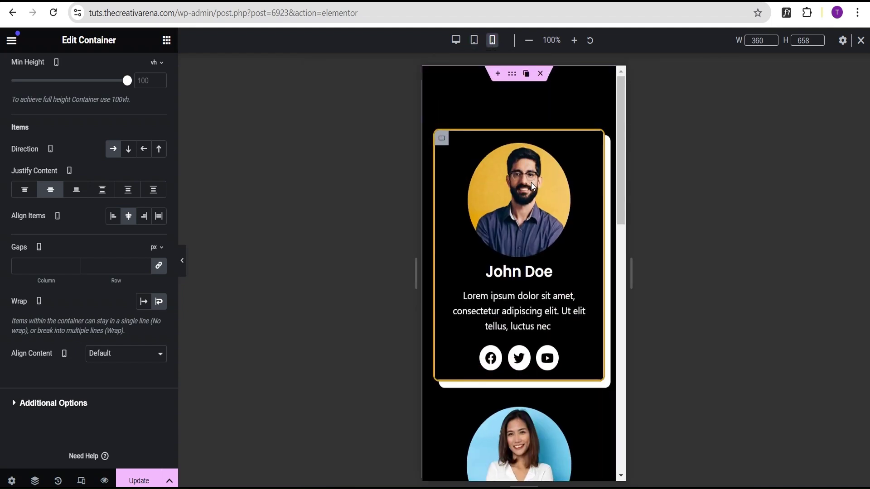
scroll(533, 198, down, 4)
scroll(533, 198, down, 1)
scroll(536, 244, down, 5)
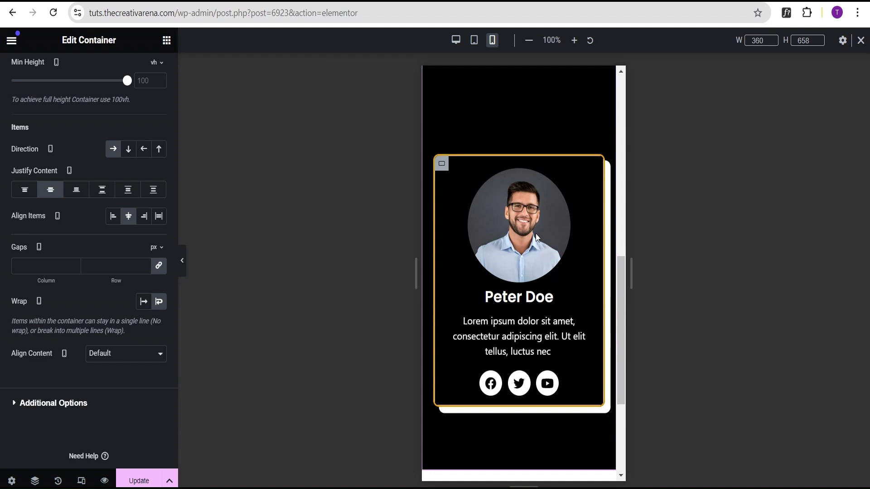
scroll(560, 231, up, 5)
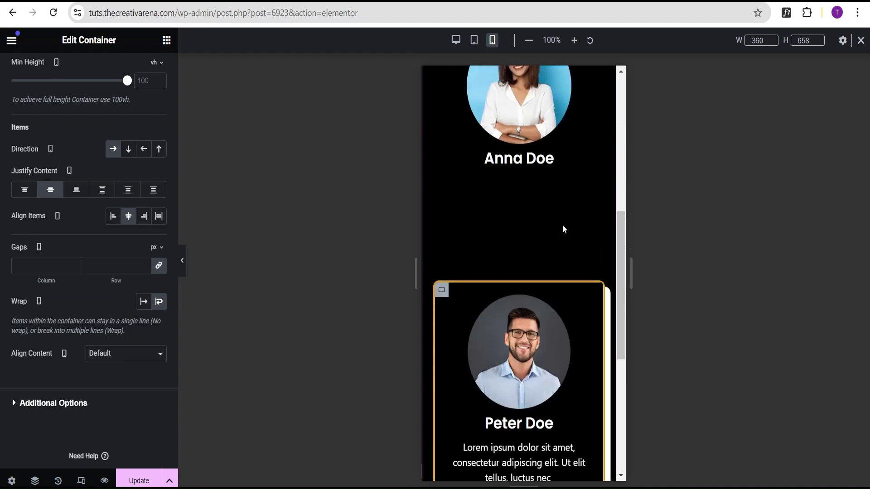
scroll(557, 228, up, 5)
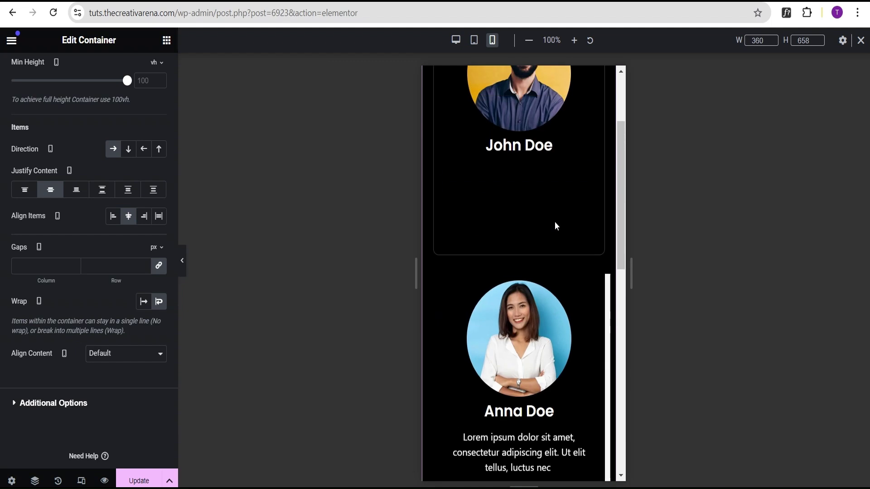
click(861, 39)
click(140, 481)
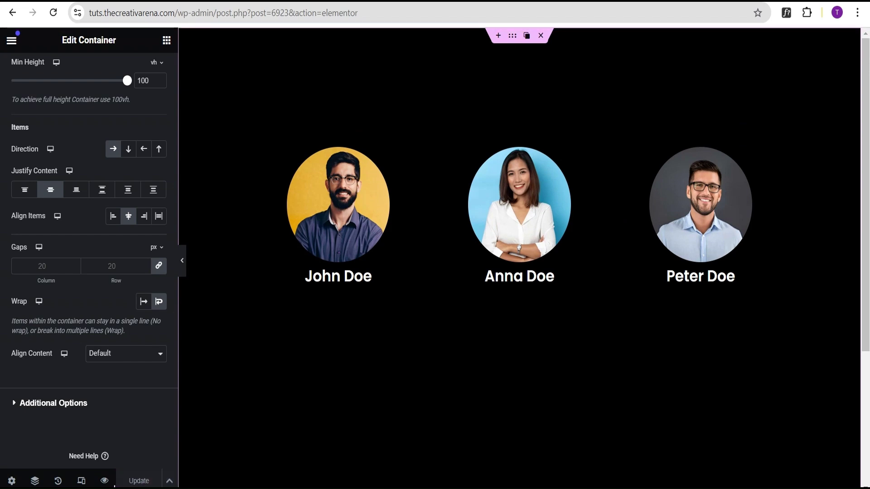
Check the cards' hover effects in a live preview, then return and hide the editor panel
click(104, 481)
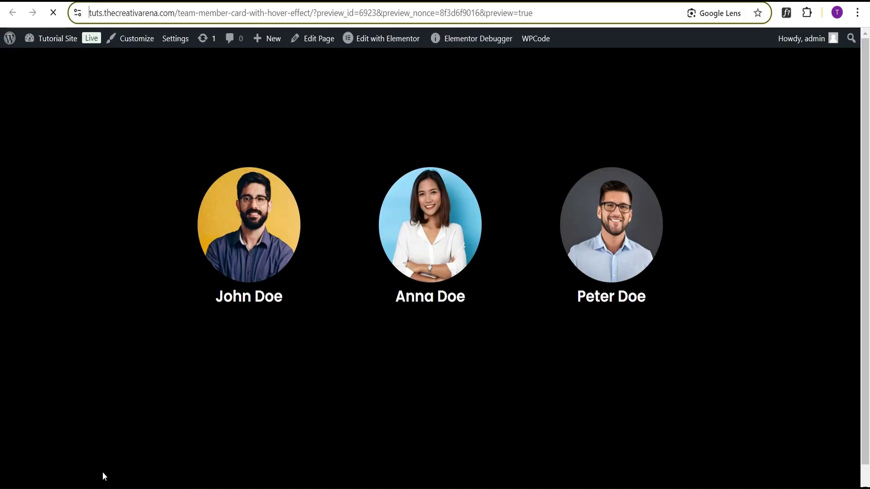
mouse_move(414, 182)
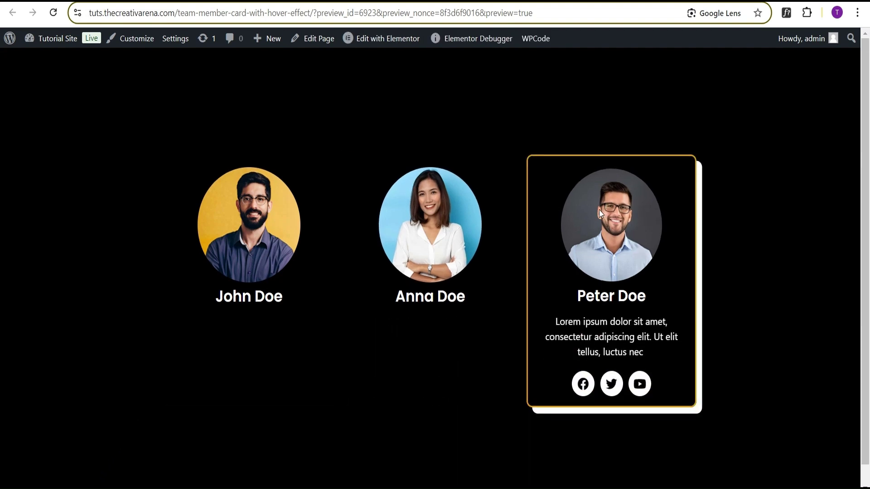
mouse_move(236, 240)
key(ctrl+w)
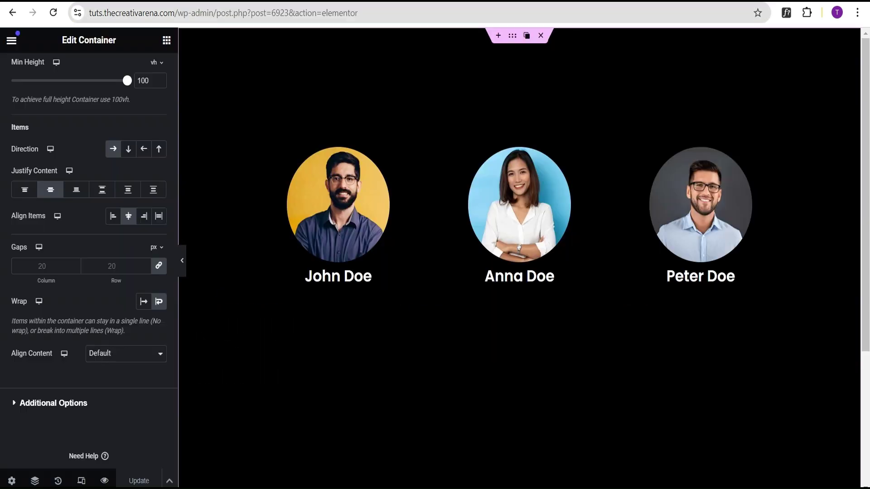
click(183, 261)
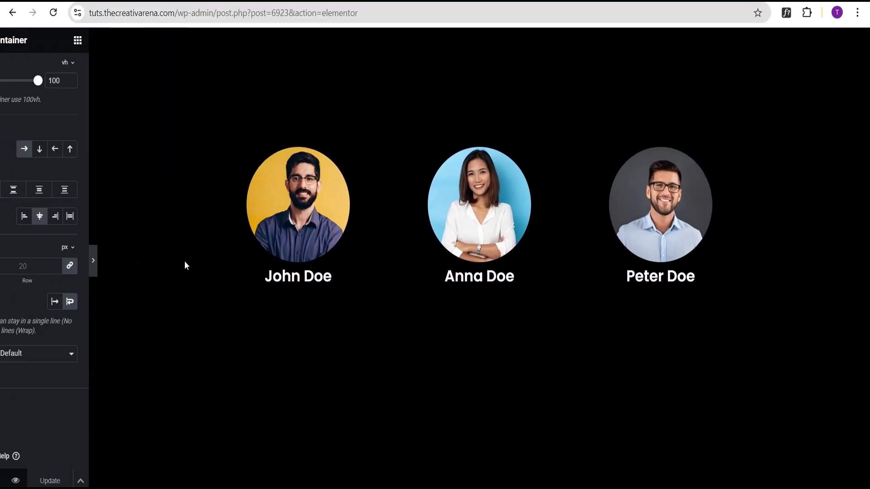